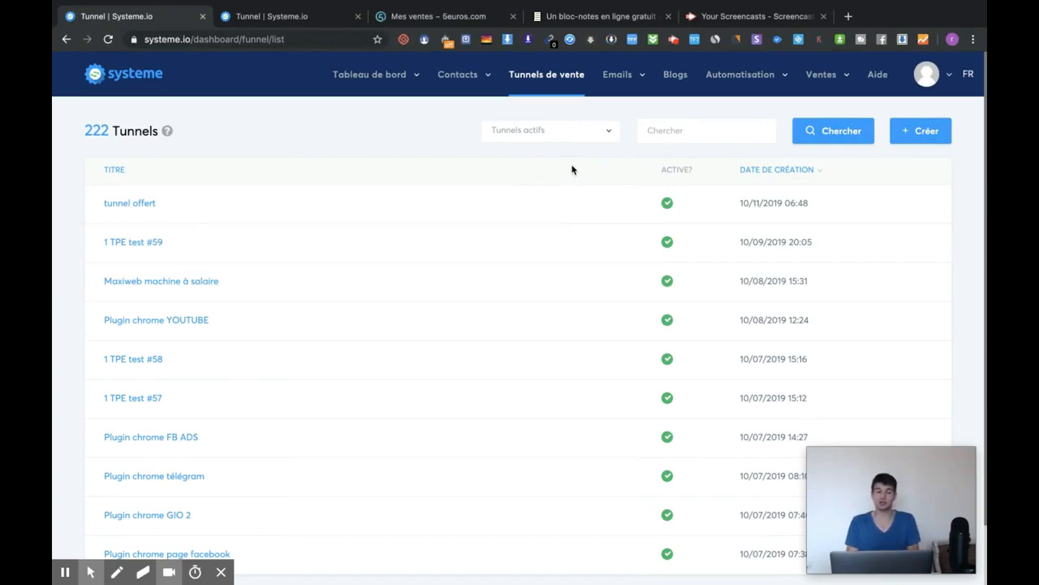
# Open the tunnel offert funnel's Page de vente step and launch its live preview.
pyautogui.click(121, 205)
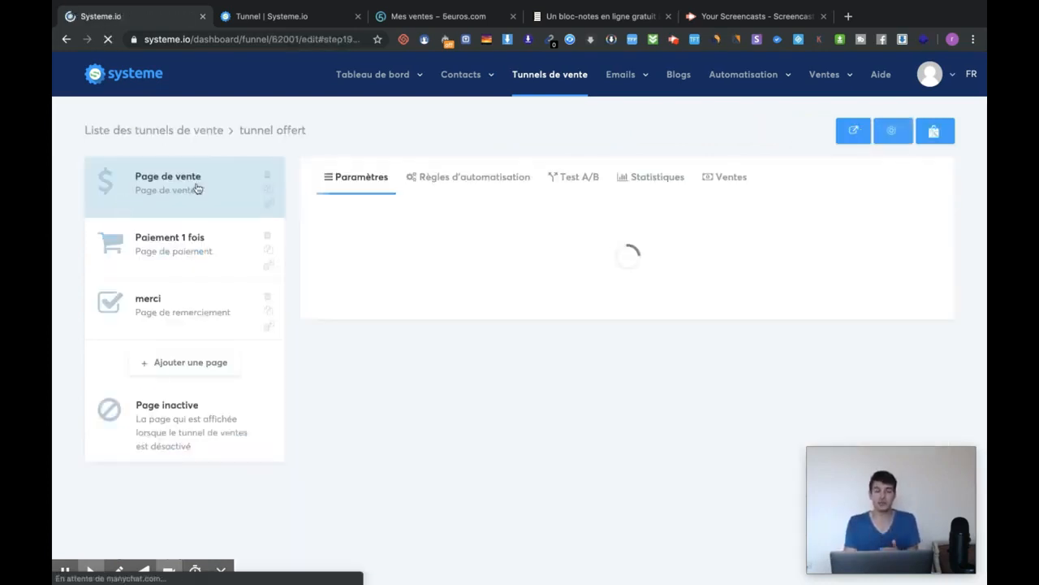
pyautogui.click(213, 183)
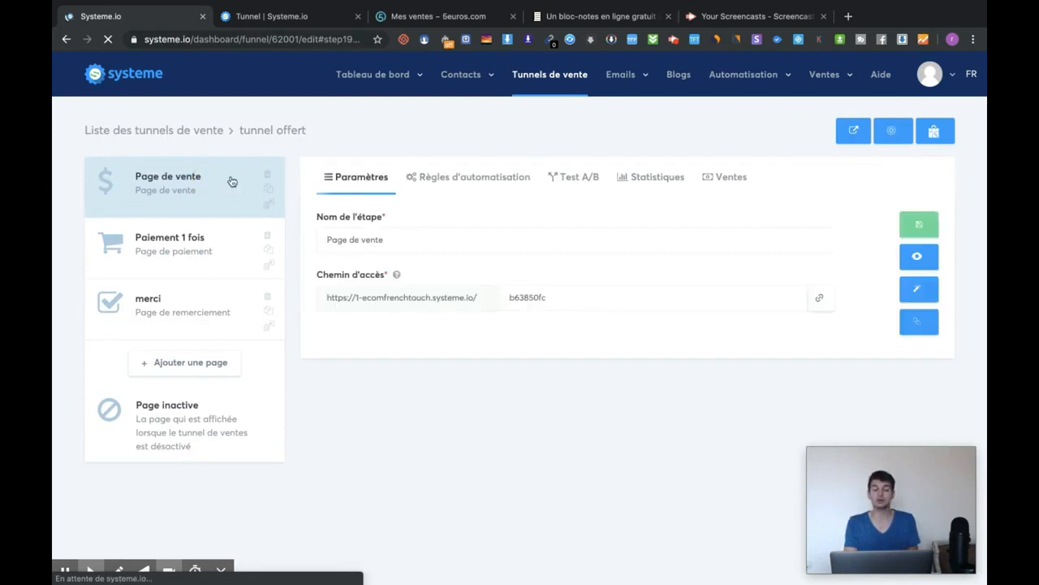
pyautogui.click(917, 257)
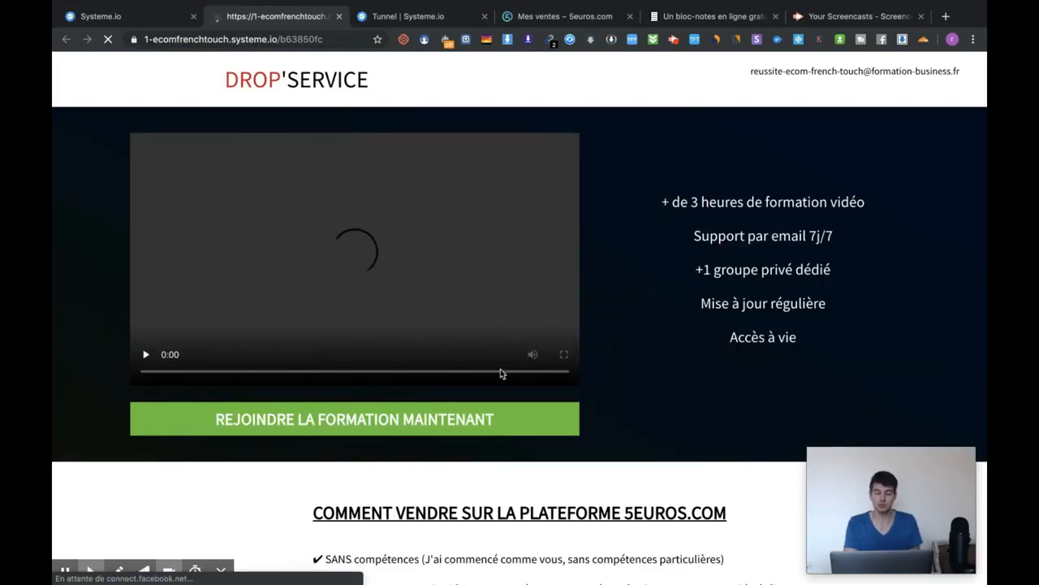
# Scroll the sales page preview, dismiss the email sign-up popup, and close the preview.
pyautogui.scroll(-10, 502, 371)
pyautogui.scroll(-15, 501, 371)
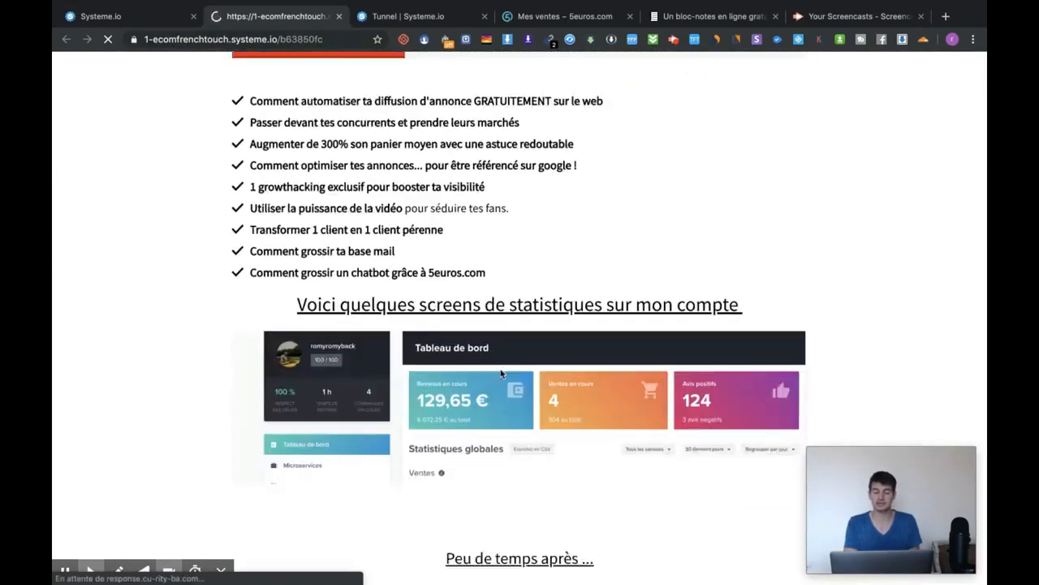
pyautogui.scroll(-10, 501, 373)
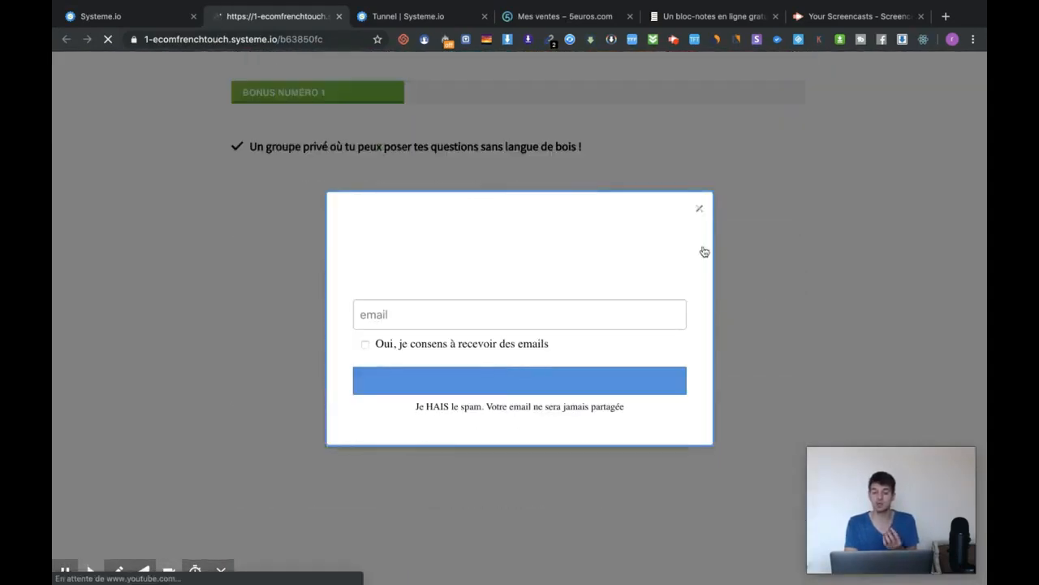
pyautogui.click(701, 211)
pyautogui.click(697, 205)
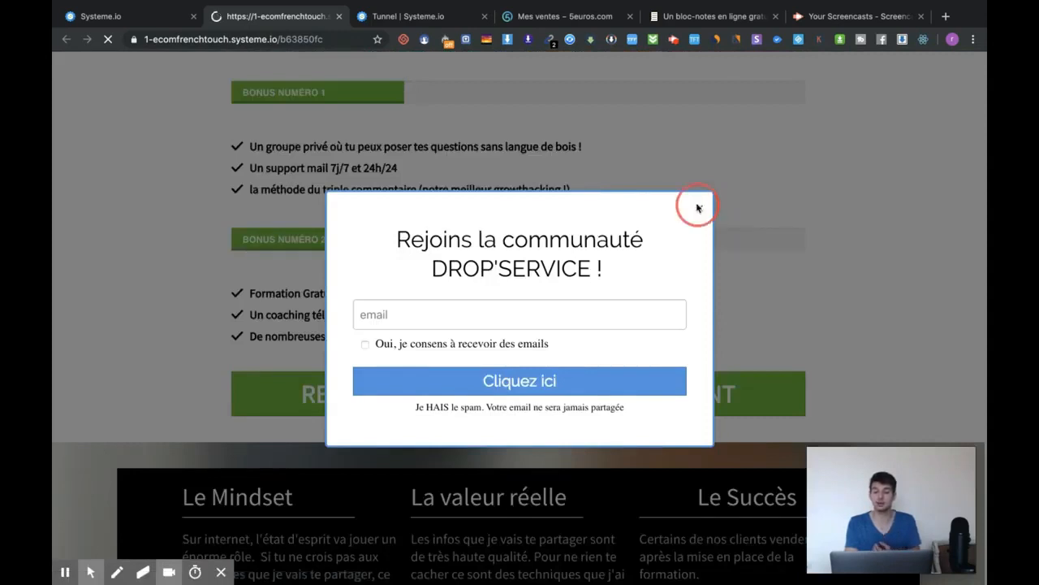
pyautogui.scroll(-5, 594, 246)
pyautogui.scroll(20, 594, 246)
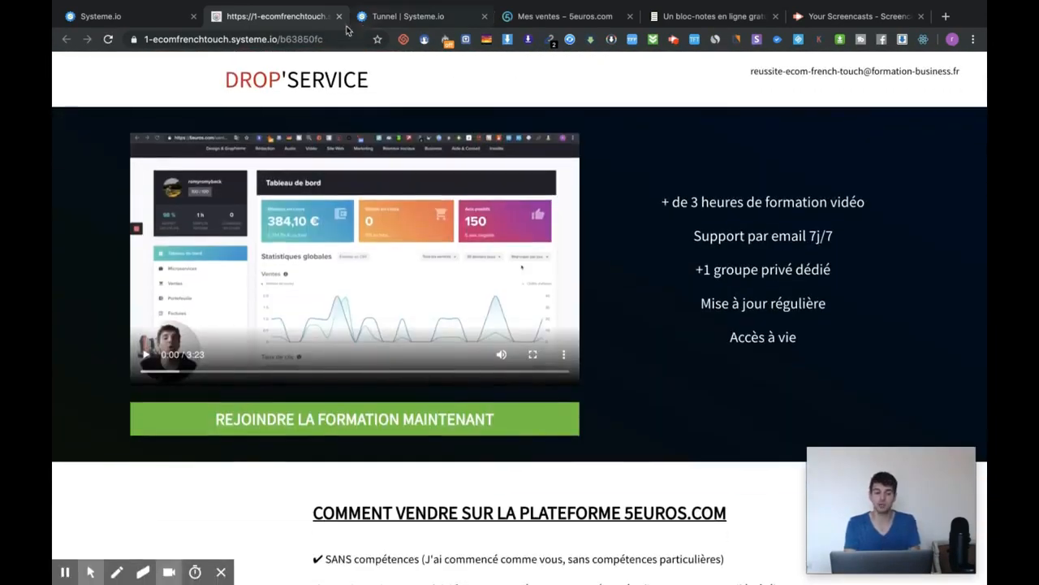
pyautogui.click(340, 17)
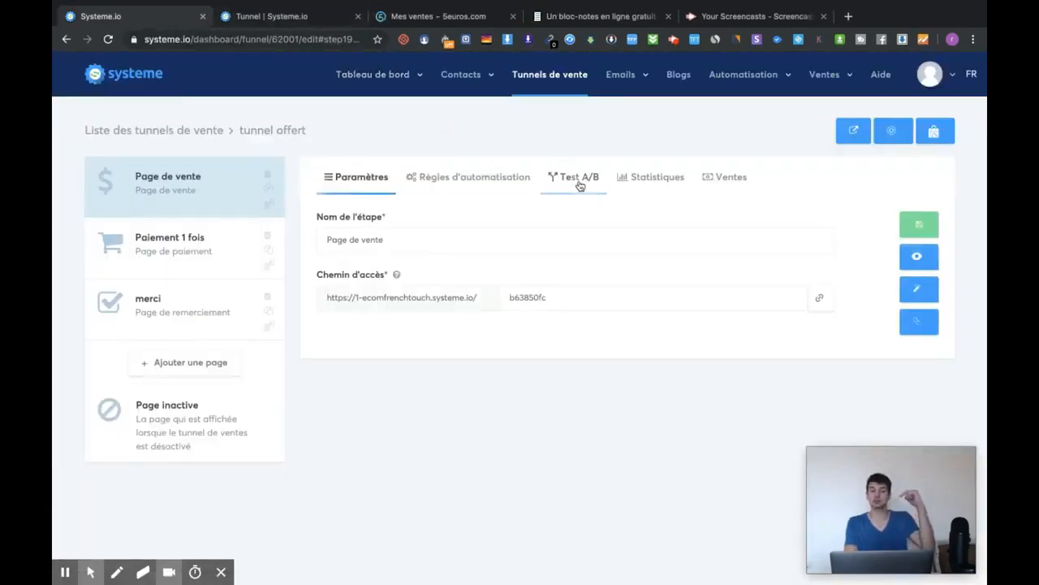
# Copy the tunnel offert share link from Tunnels de vente and load it in a private window.
pyautogui.moveTo(491, 102)
pyautogui.click(576, 89)
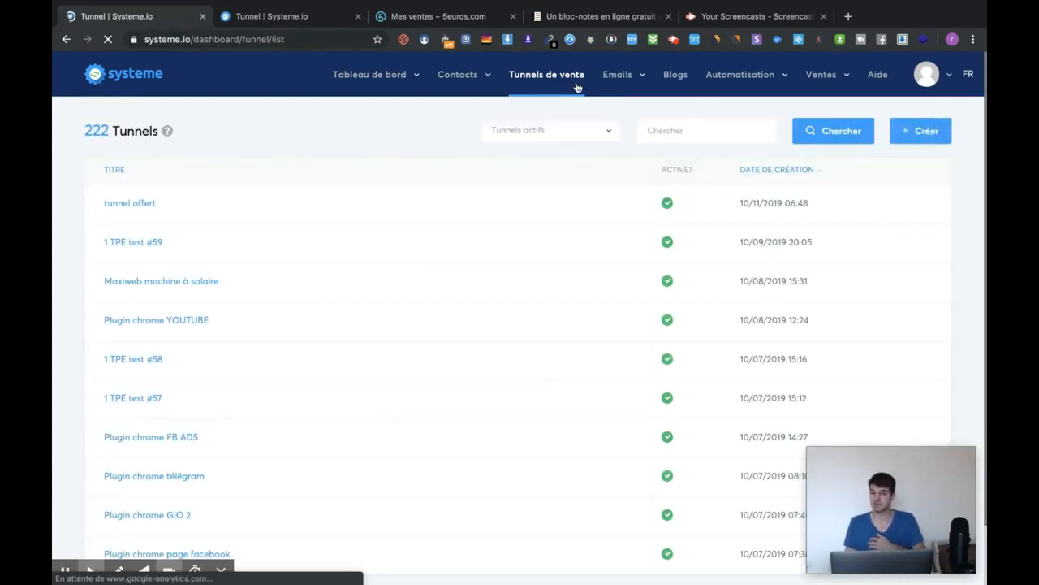
pyautogui.moveTo(886, 197)
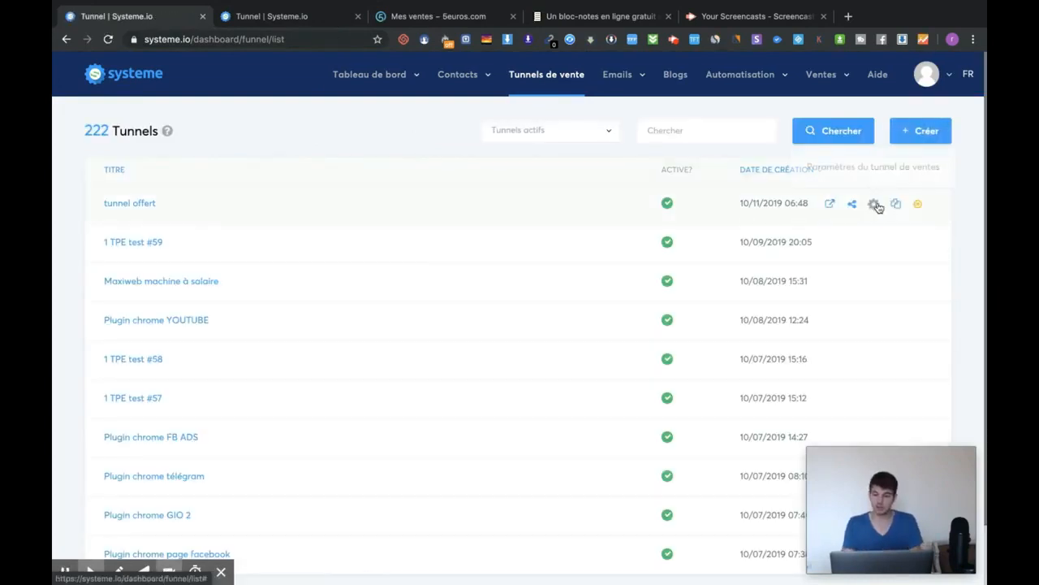
pyautogui.click(853, 205)
pyautogui.click(488, 368)
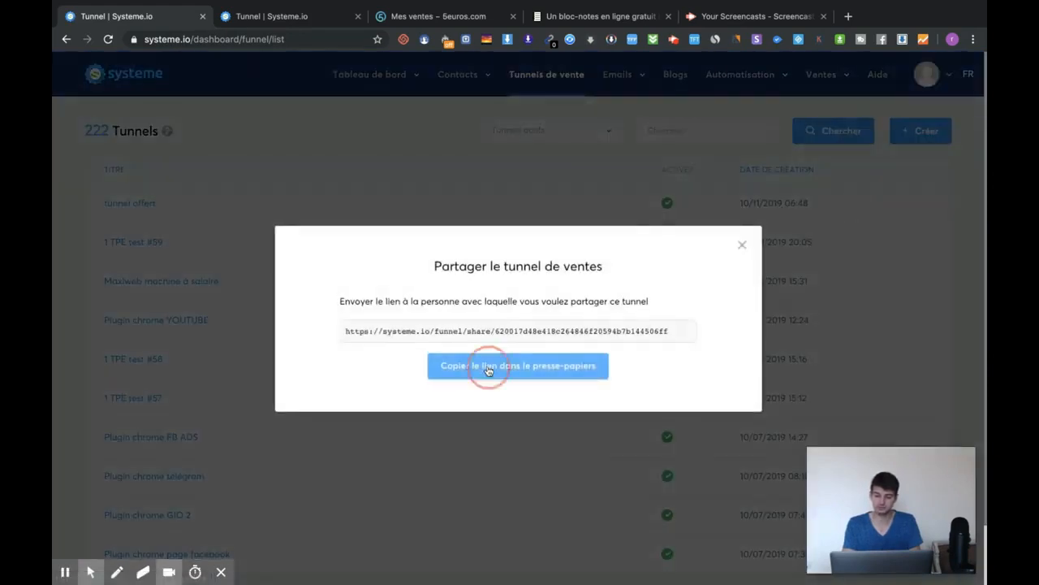
pyautogui.hotkey('ctrl', 'shift', 'n')
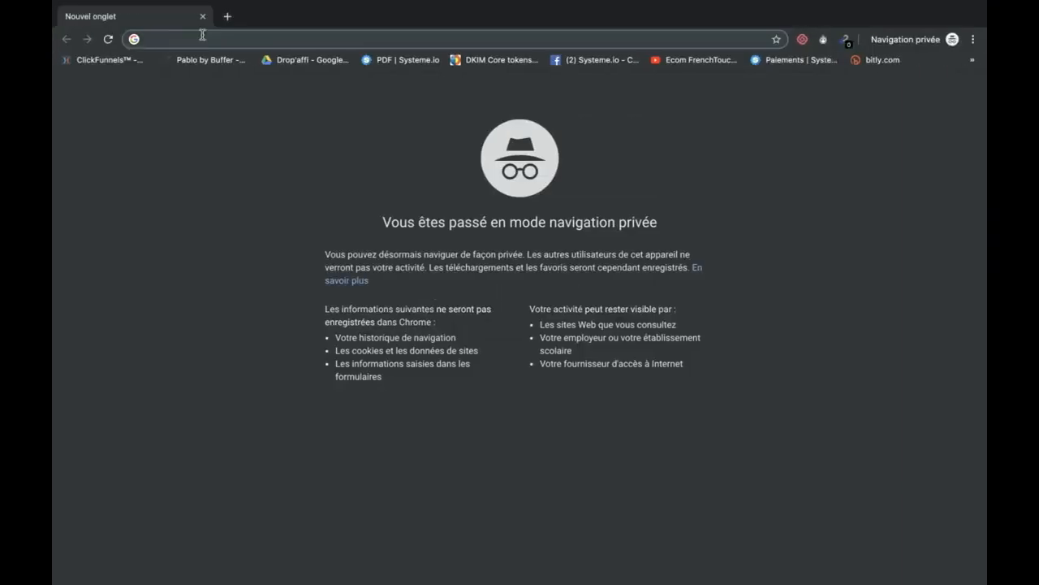
pyautogui.hotkey('ctrl', 'v')
pyautogui.press('Return')
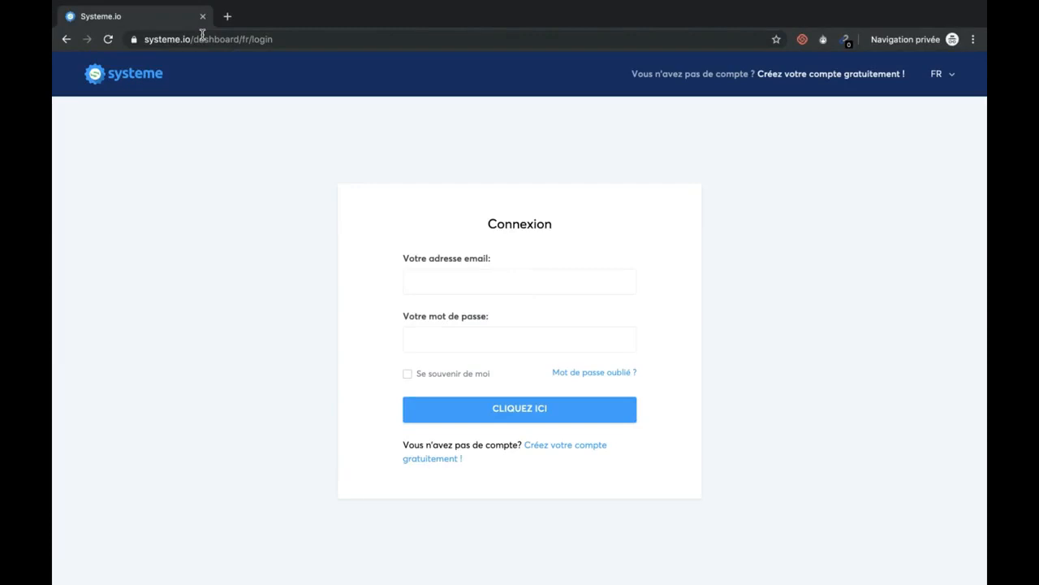
# Back in the main window, reopen and close the tunnel offert share dialog.
pyautogui.click(446, 270)
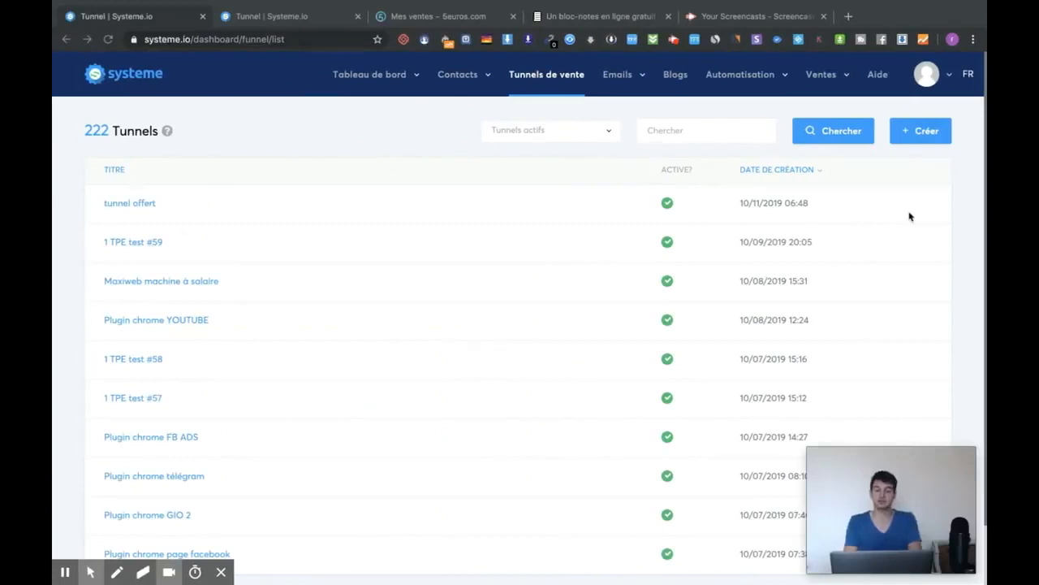
pyautogui.click(848, 205)
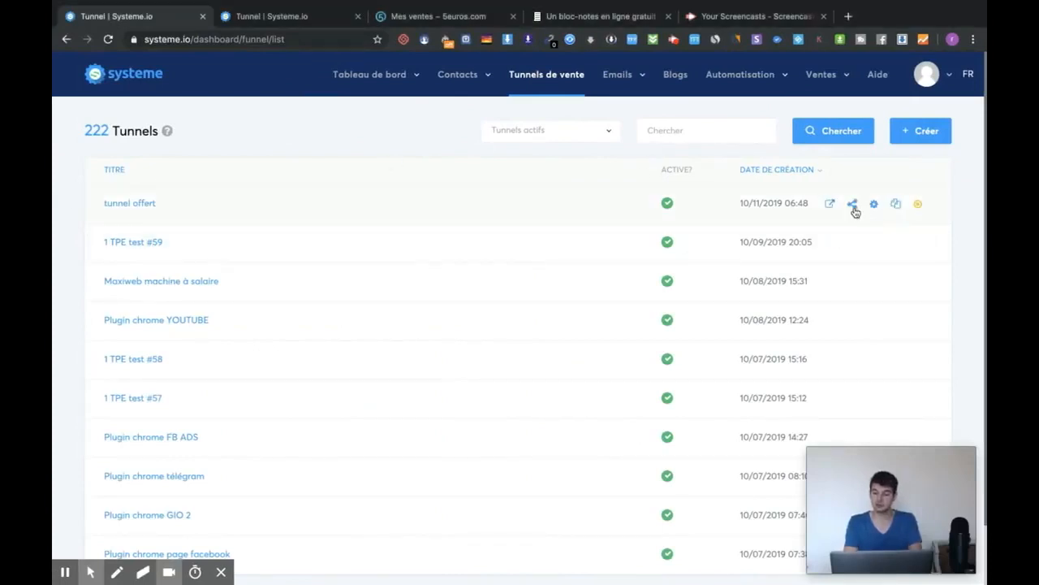
pyautogui.click(852, 204)
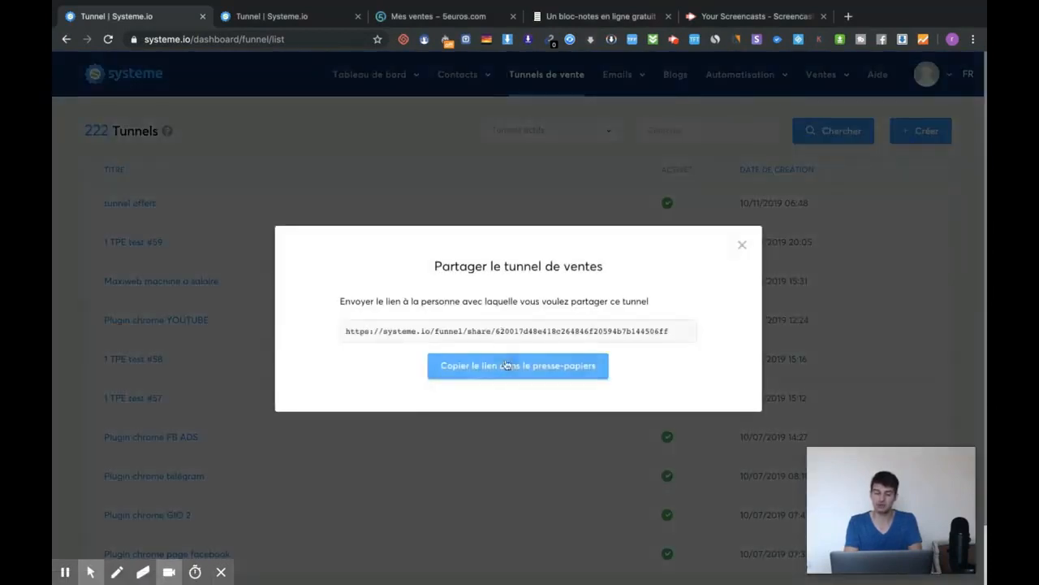
pyautogui.click(741, 246)
pyautogui.hotkey('ctrl', 'Right')
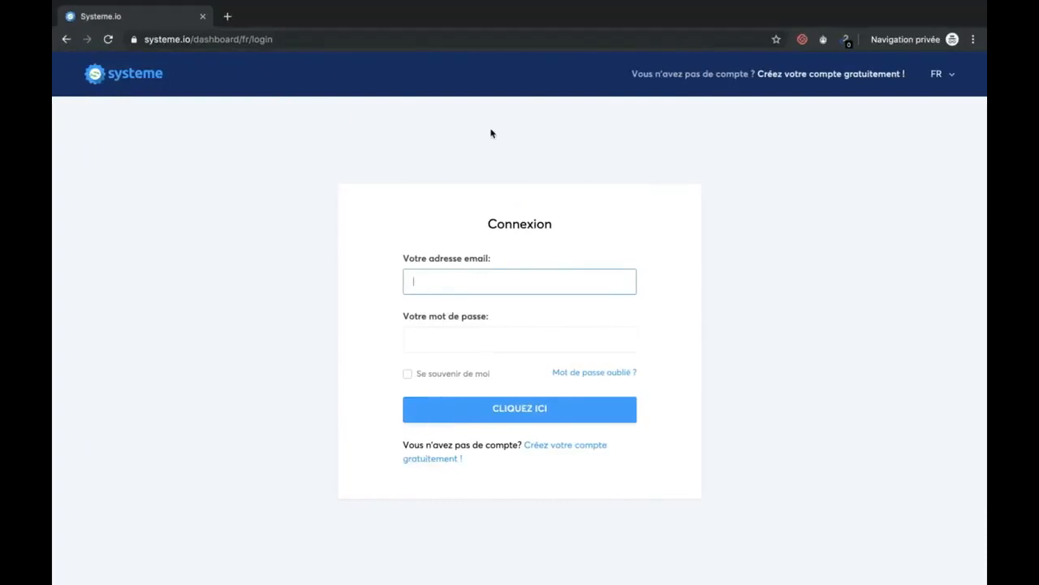
pyautogui.hotkey('ctrl', 'Left')
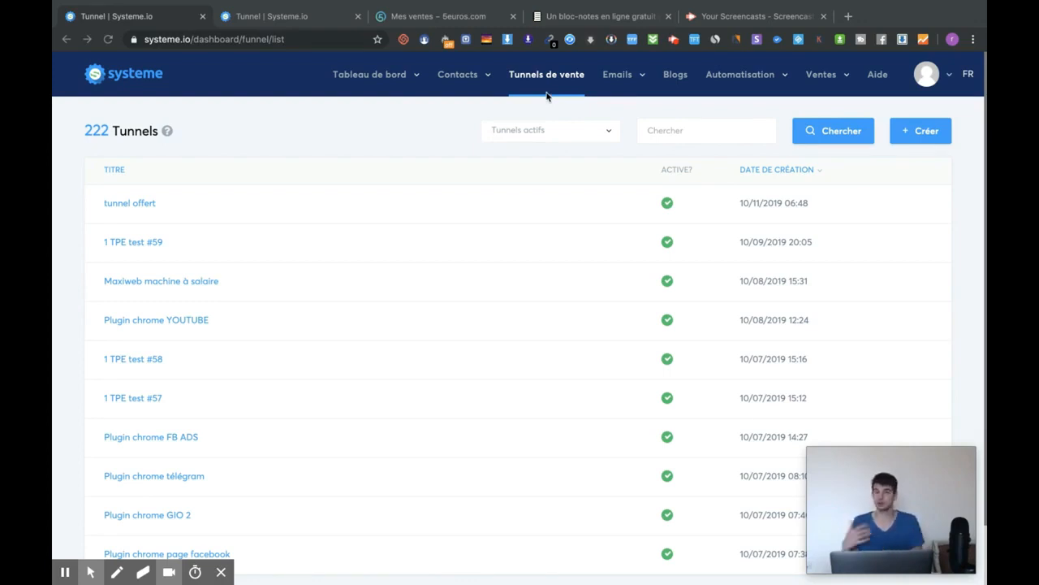
# Create a 'Construisez votre audience' funnel named 'test vidéo youtube'.
pyautogui.click(914, 132)
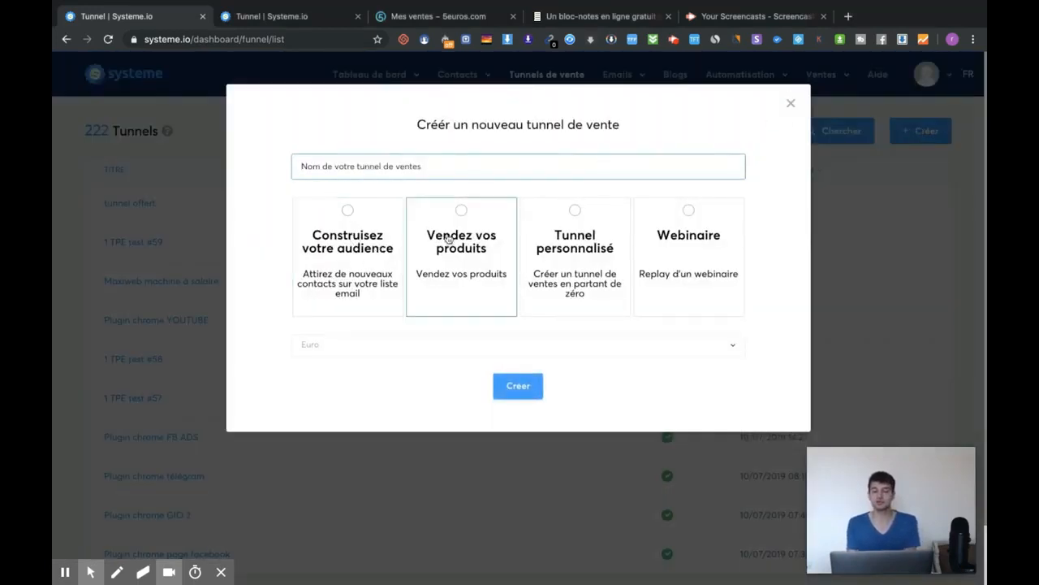
pyautogui.click(361, 224)
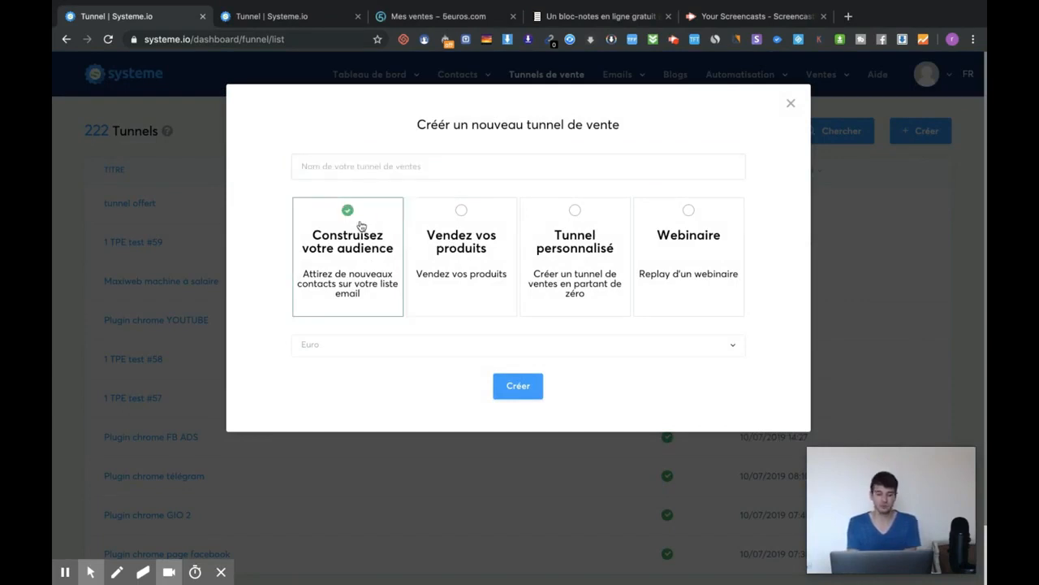
pyautogui.click(520, 383)
pyautogui.click(394, 172)
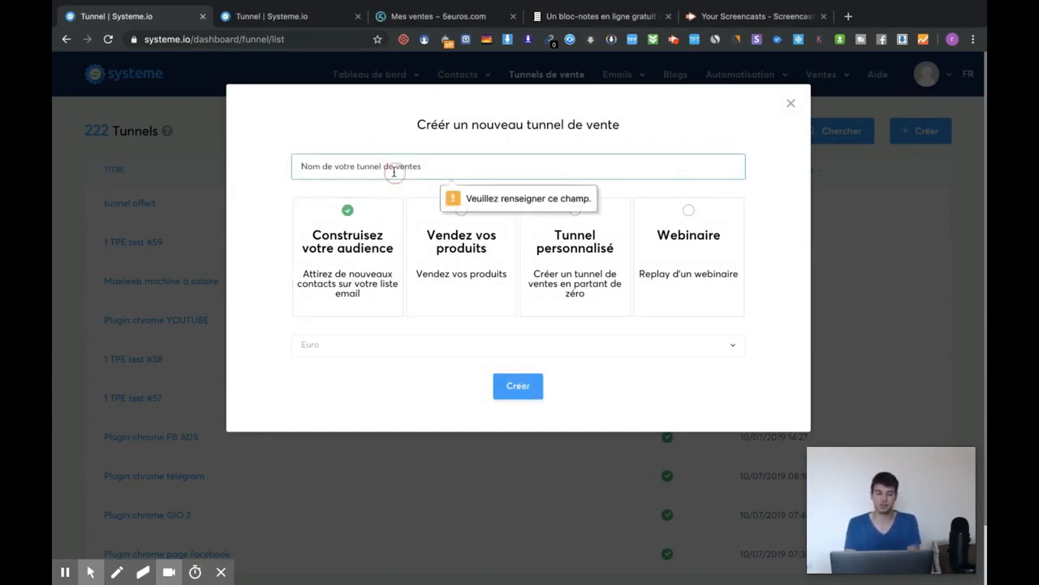
pyautogui.write('test vidéo youtube')
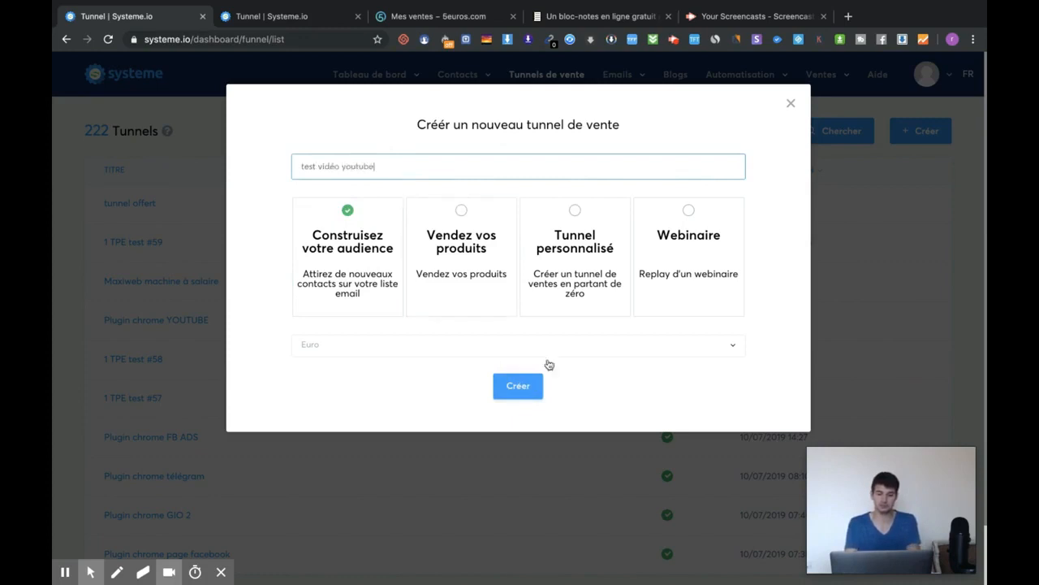
pyautogui.click(525, 382)
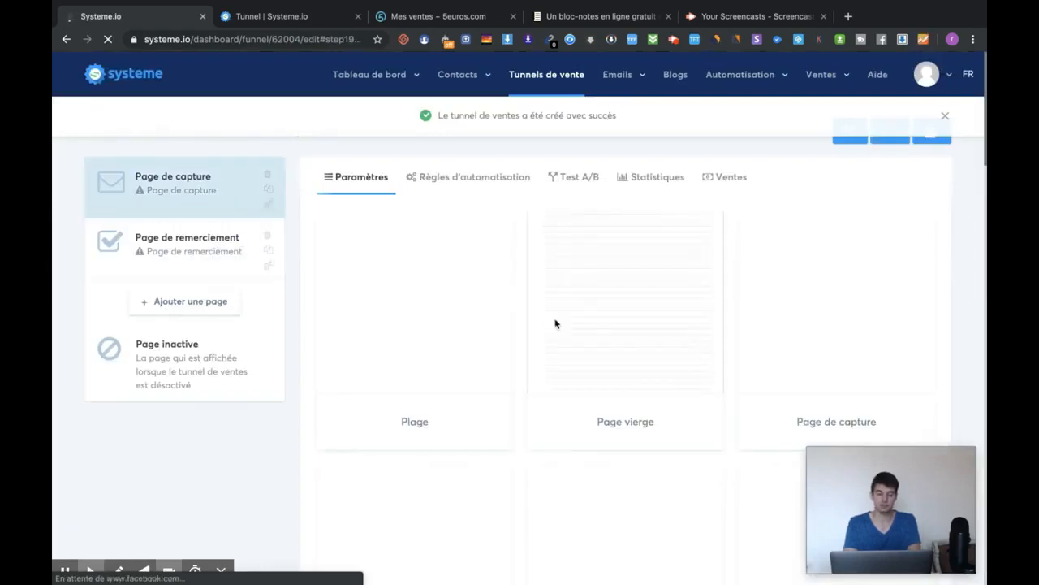
# Browse the template grid and select the Video template for the capture page.
pyautogui.scroll(-2, 498, 284)
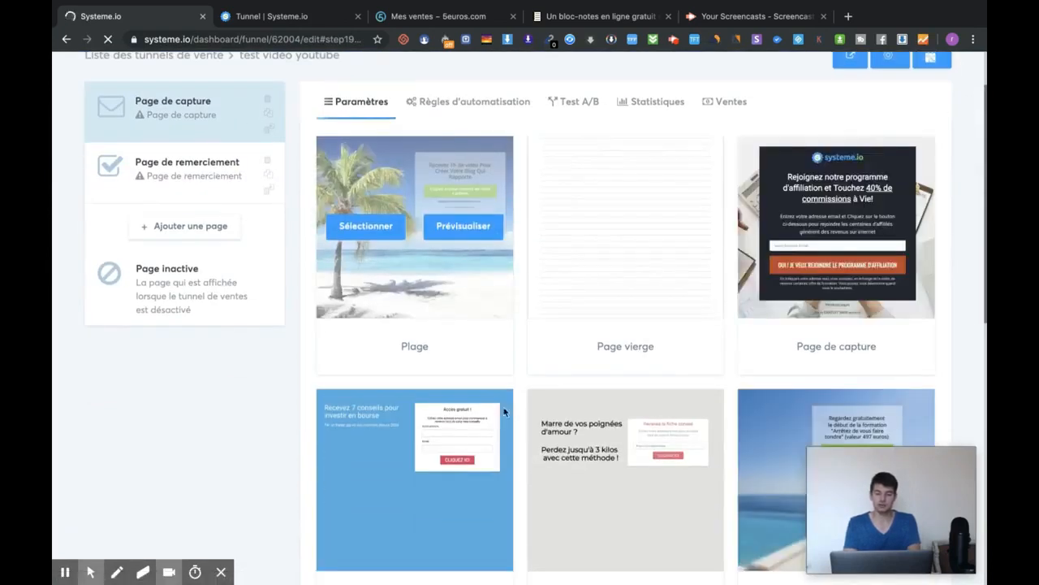
pyautogui.scroll(-2, 604, 255)
pyautogui.scroll(-6, 536, 325)
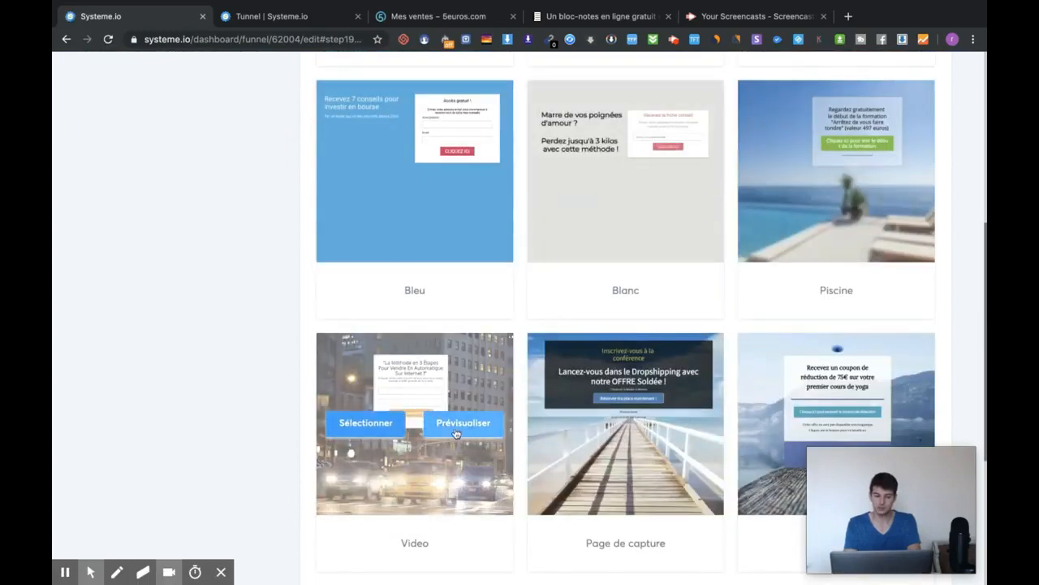
pyautogui.click(385, 428)
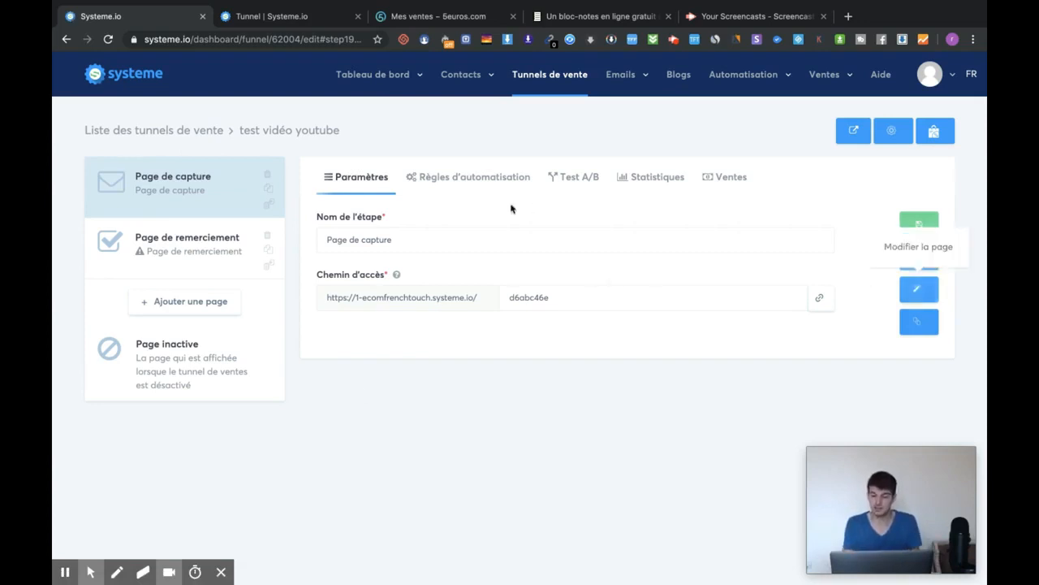
# Open the capture page editor and set the opt-in box row background to red.
pyautogui.click(917, 294)
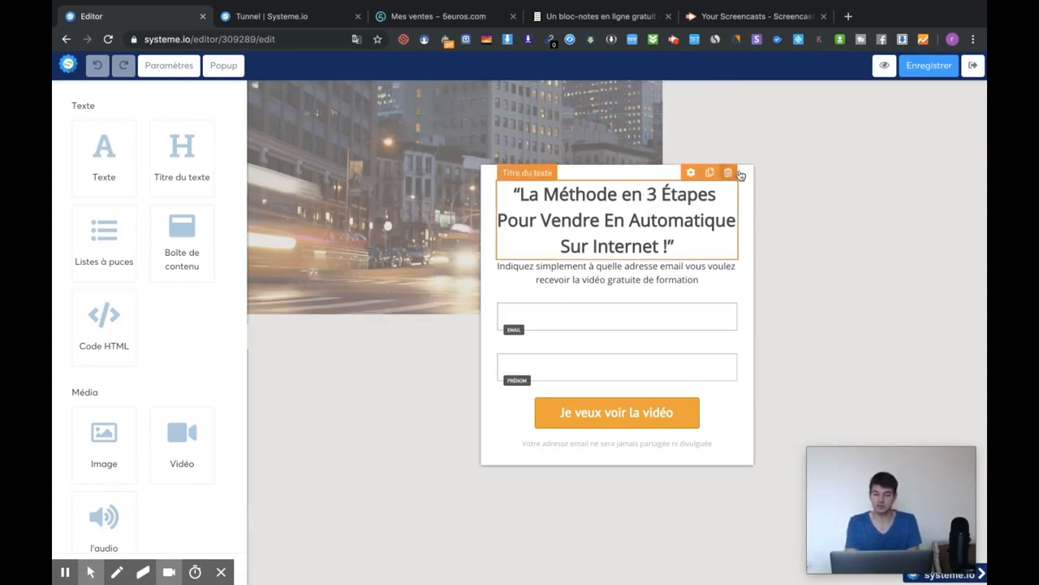
pyautogui.click(710, 162)
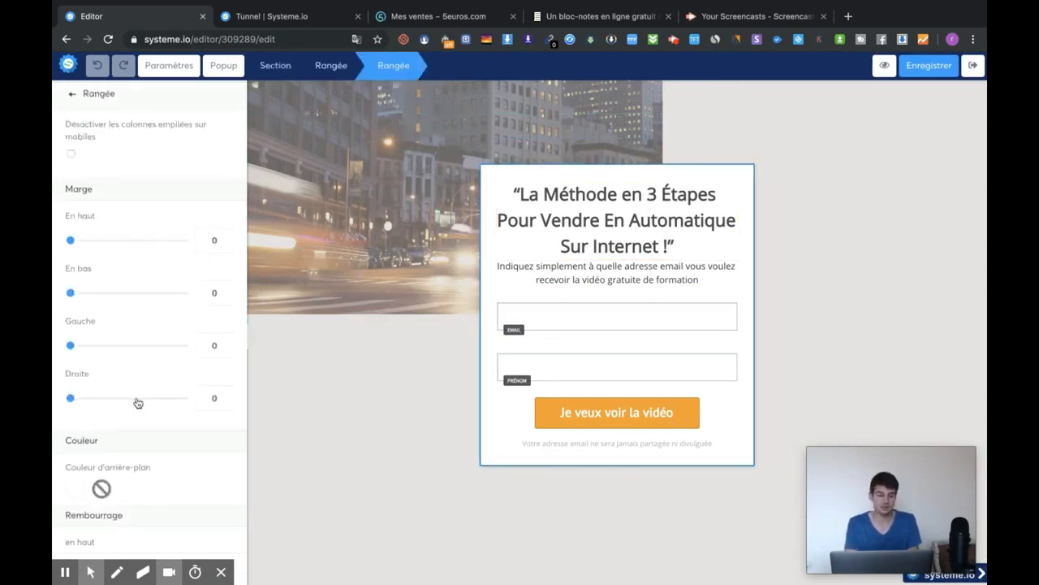
pyautogui.scroll(-2, 138, 402)
pyautogui.click(73, 424)
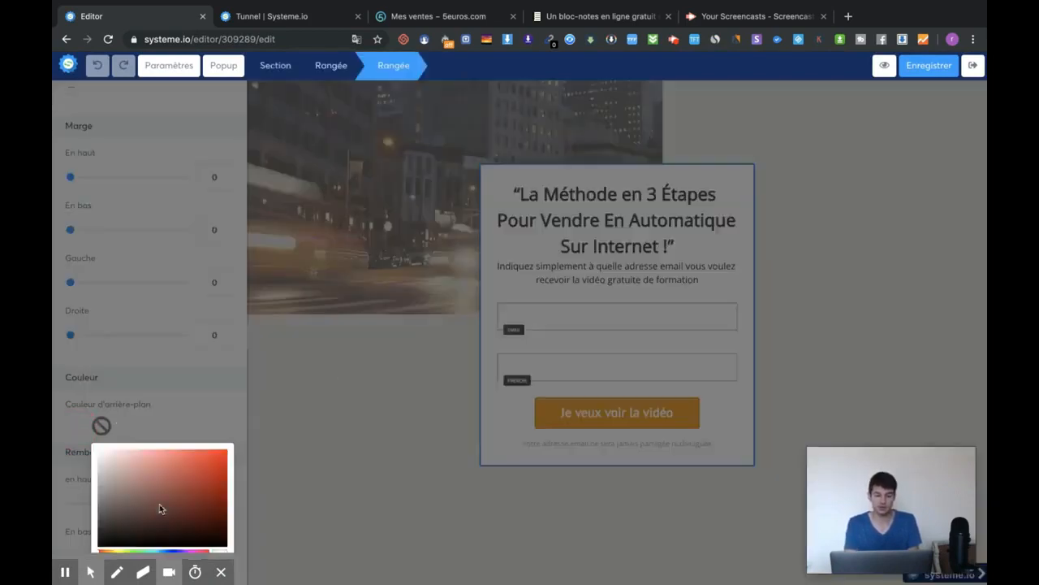
pyautogui.click(221, 453)
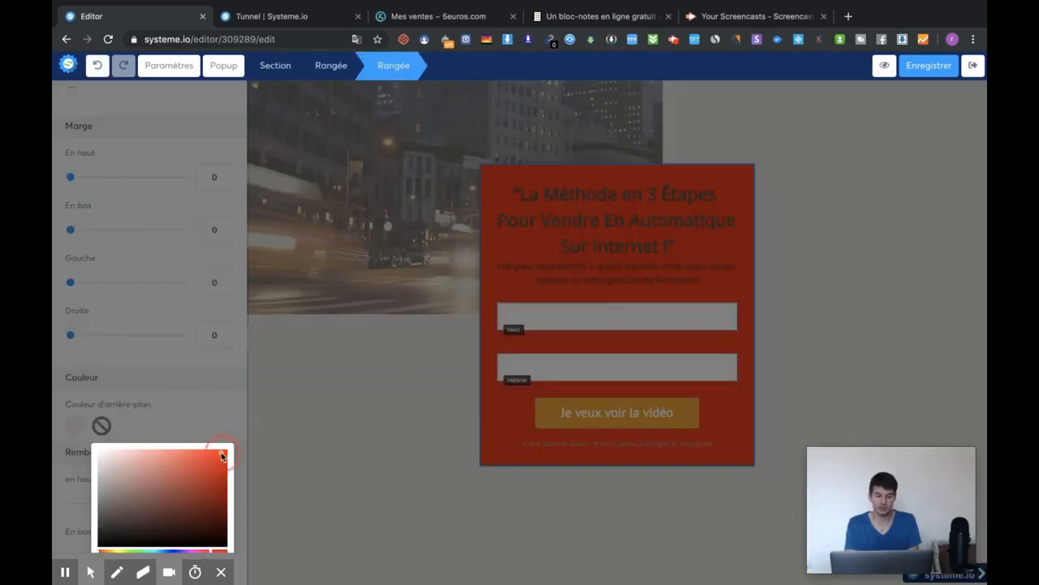
pyautogui.click(702, 235)
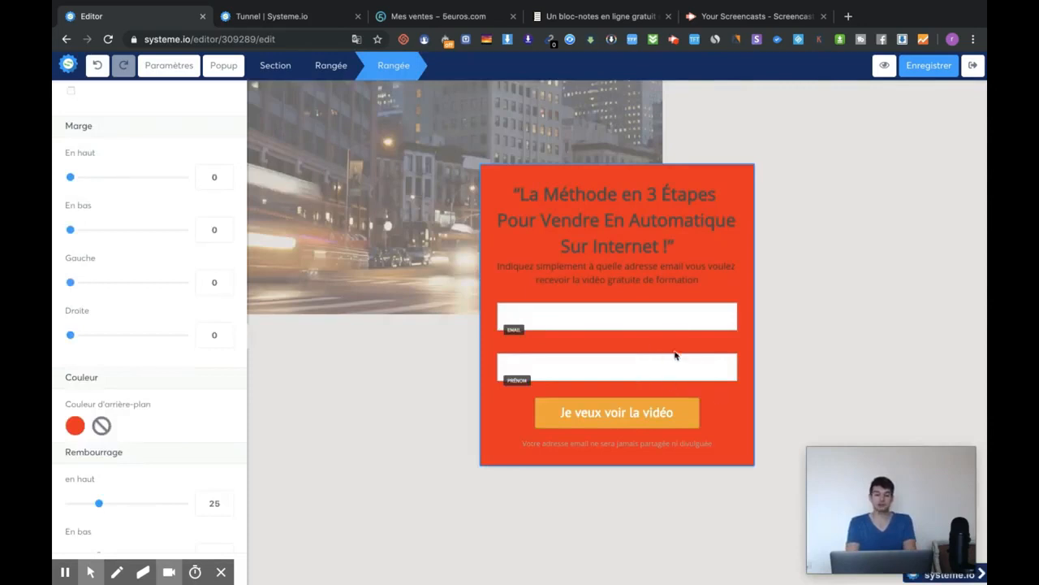
# Duplicate the Prénom field to add a third form field.
pyautogui.click(714, 351)
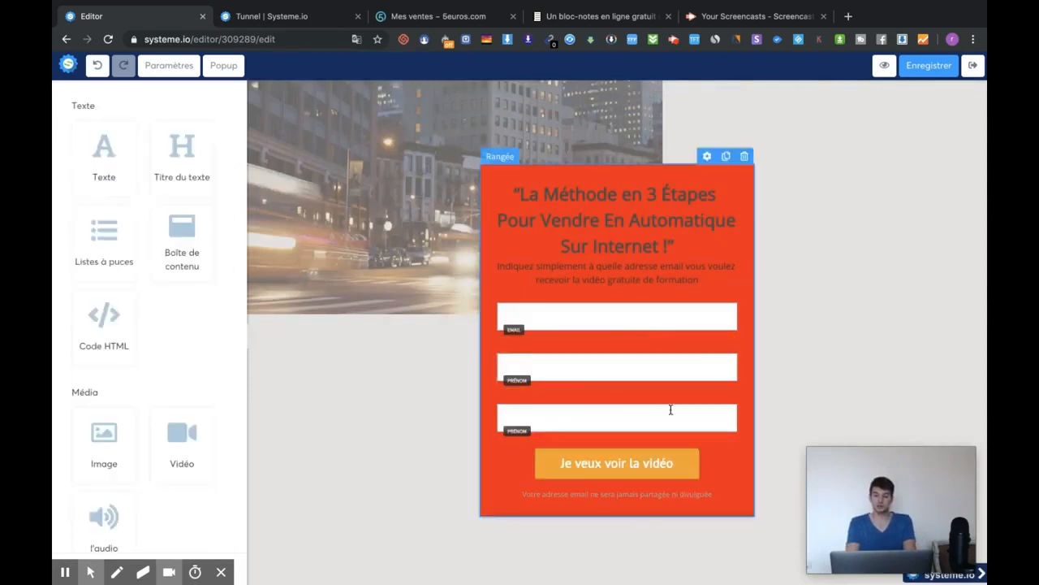
pyautogui.click(720, 417)
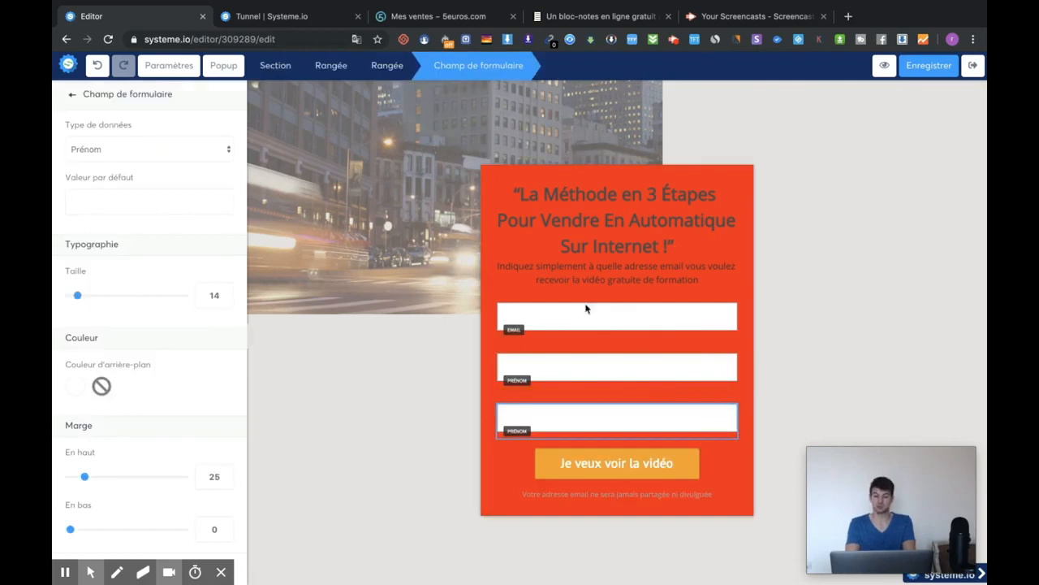
pyautogui.click(748, 186)
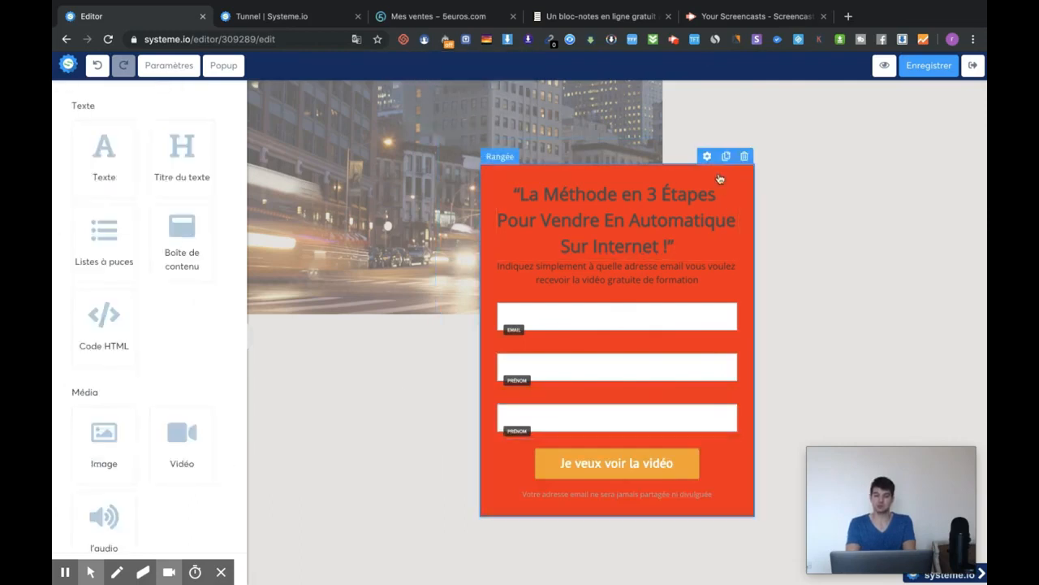
# Change the opt-in box row background to near-black hex 140000.
pyautogui.click(706, 156)
pyautogui.click(82, 489)
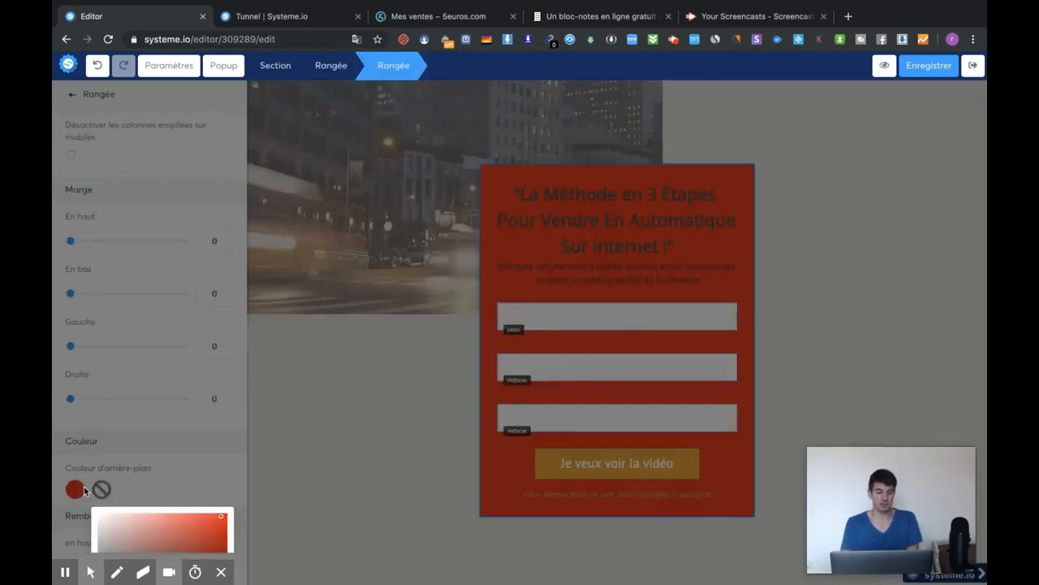
pyautogui.scroll(-3, 179, 524)
pyautogui.click(101, 482)
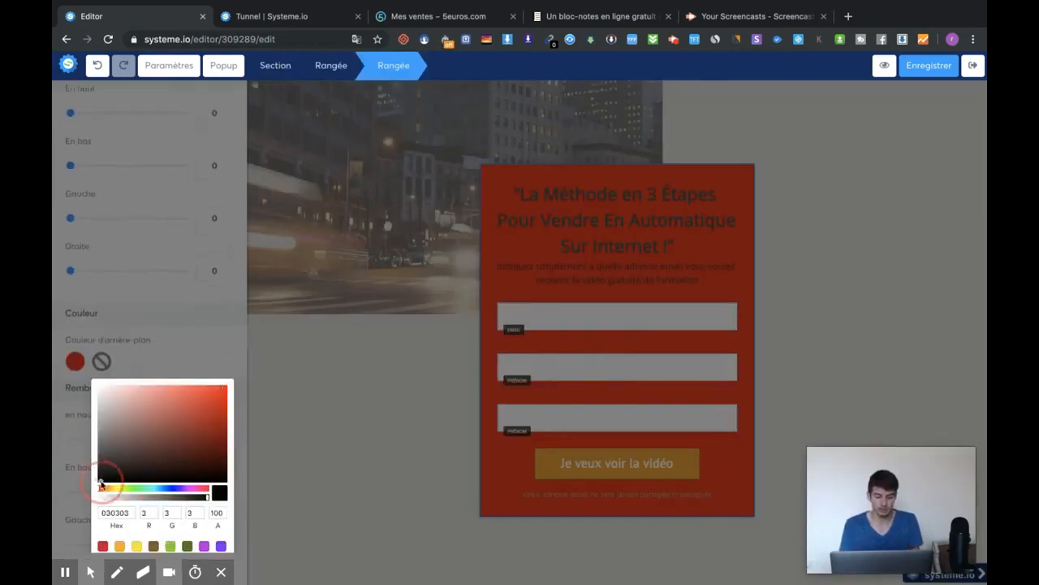
pyautogui.moveTo(101, 482)
pyautogui.mouseDown()
pyautogui.moveTo(133, 448)
pyautogui.moveTo(113, 481)
pyautogui.mouseUp()
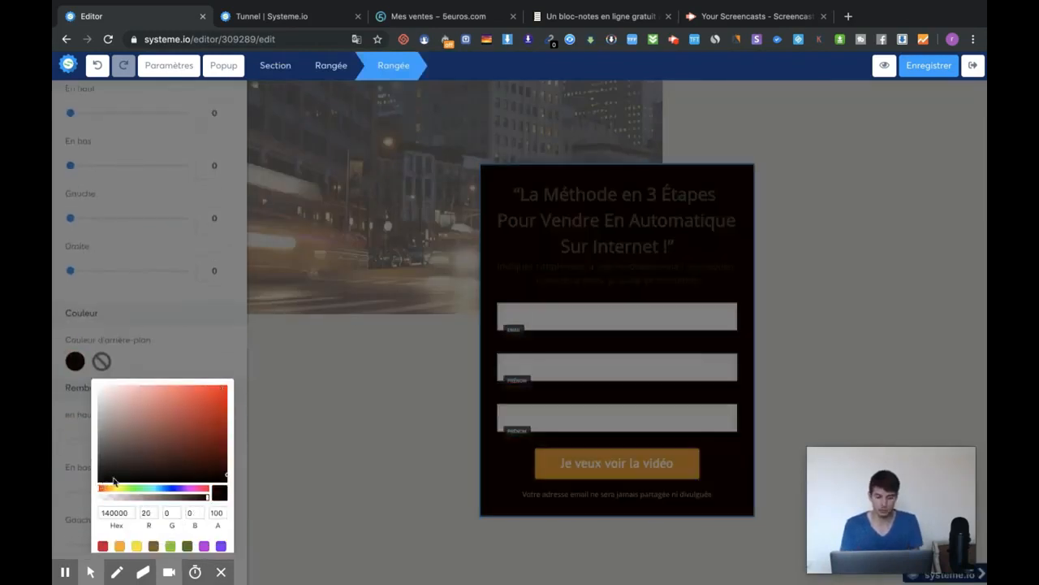
pyautogui.click(374, 392)
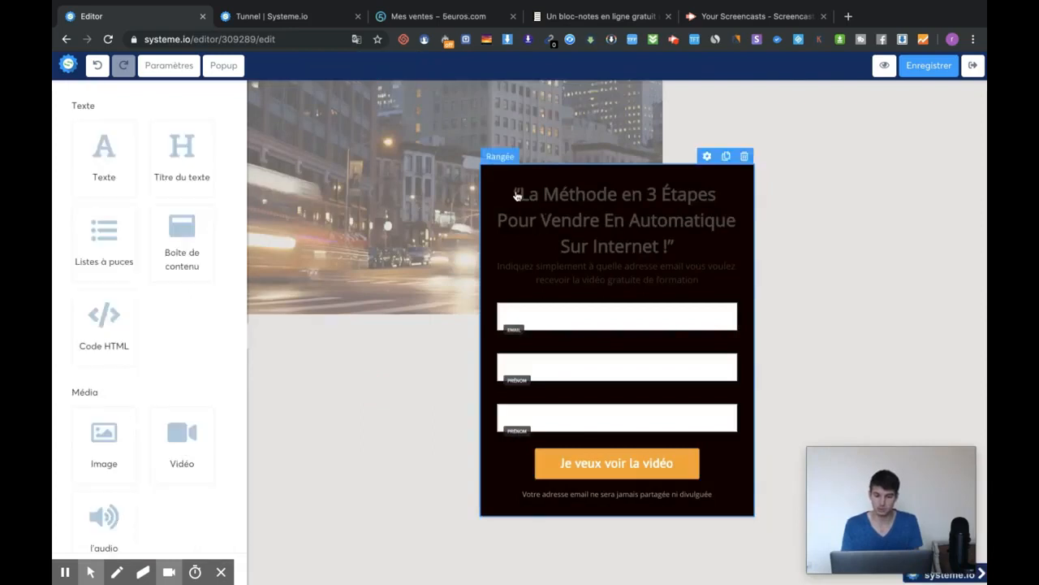
# Select the whole headline and set its text colour to white.
pyautogui.click(517, 196)
pyautogui.moveTo(520, 193); pyautogui.dragTo(710, 254)
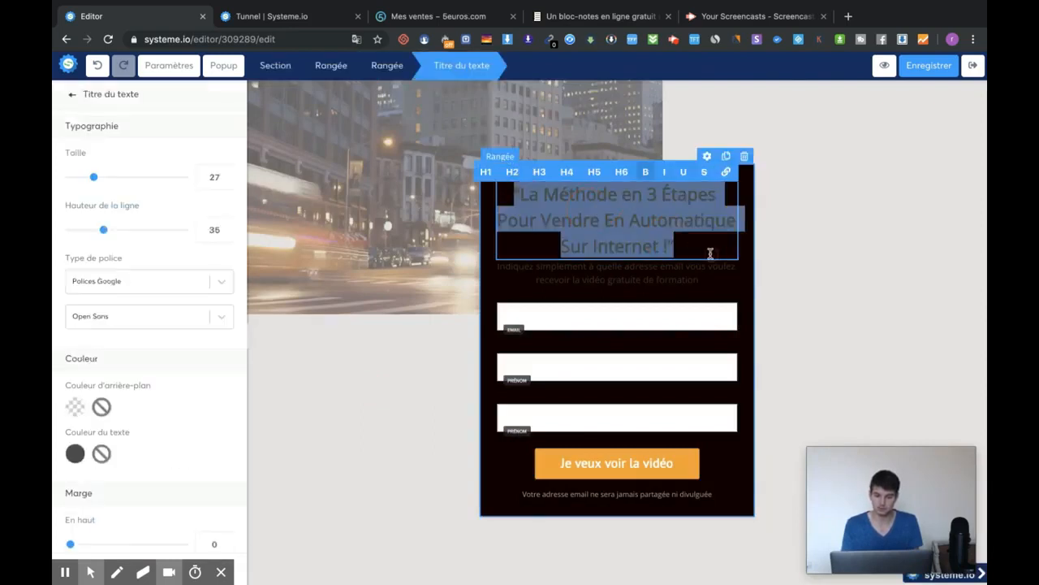
pyautogui.click(73, 454)
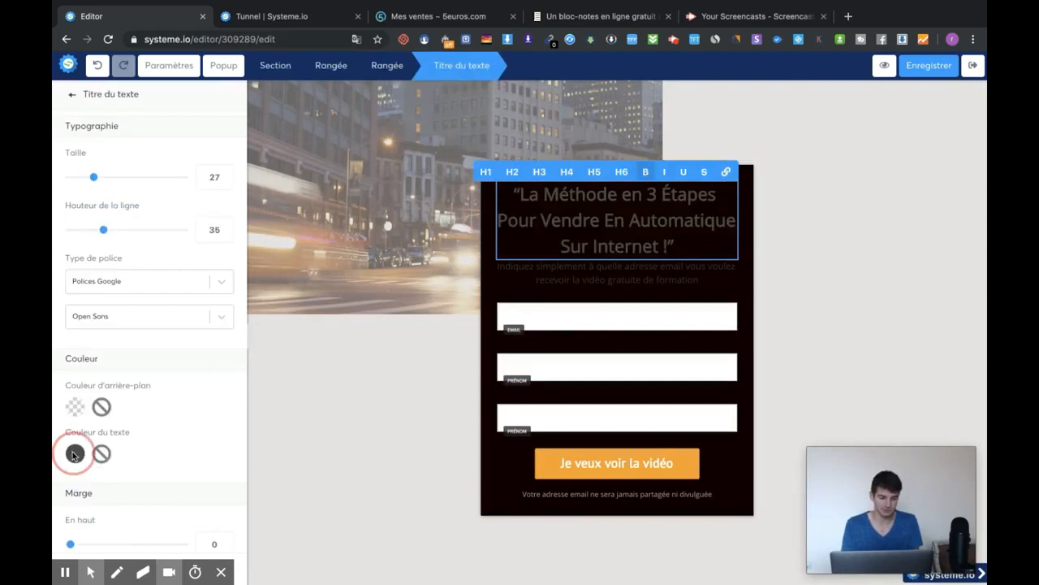
pyautogui.click(197, 430)
pyautogui.scroll(-2, 200, 431)
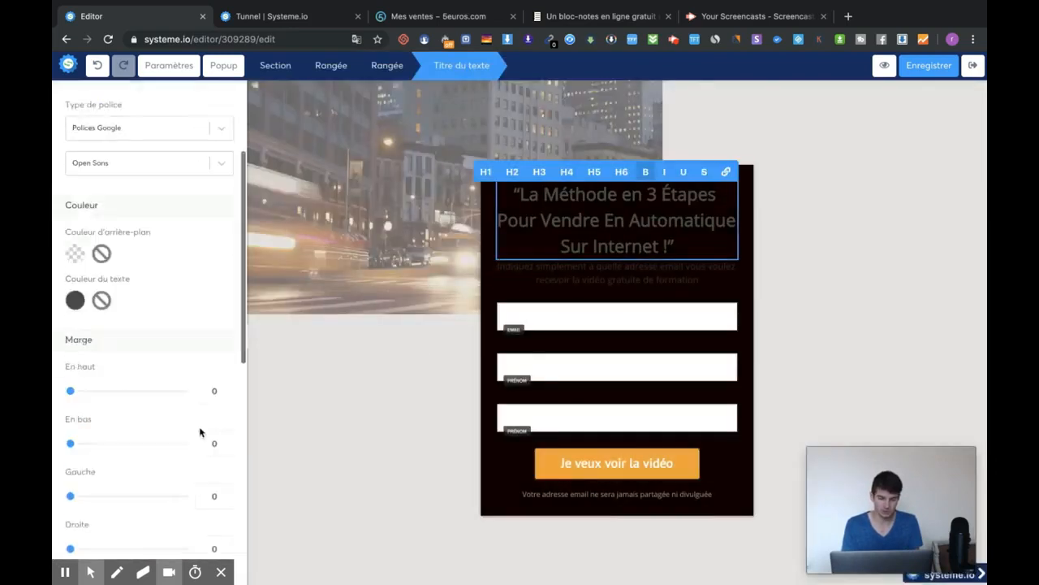
pyautogui.tripleClick(584, 238)
pyautogui.click(75, 326)
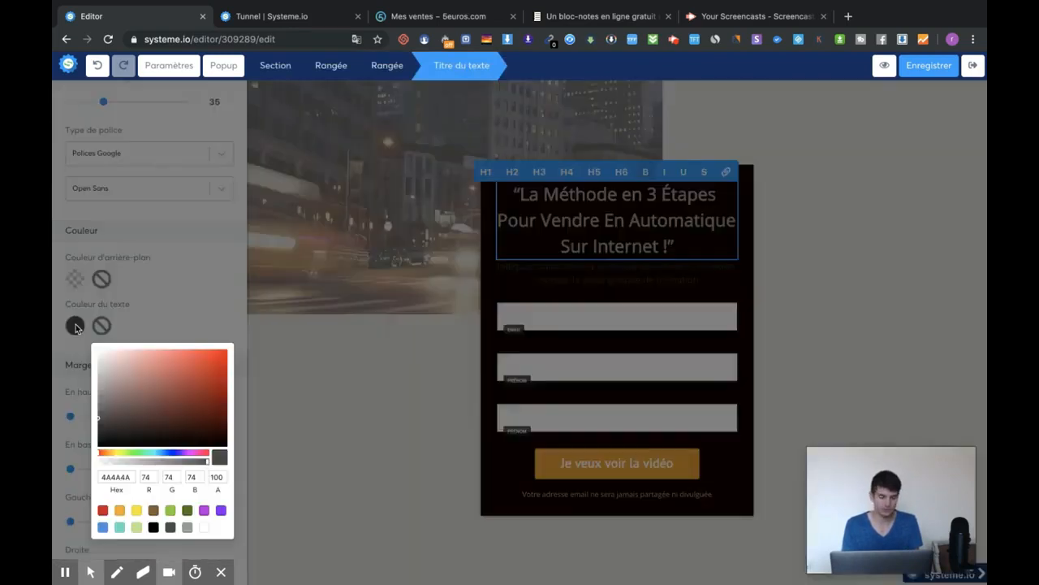
pyautogui.click(204, 527)
pyautogui.click(864, 251)
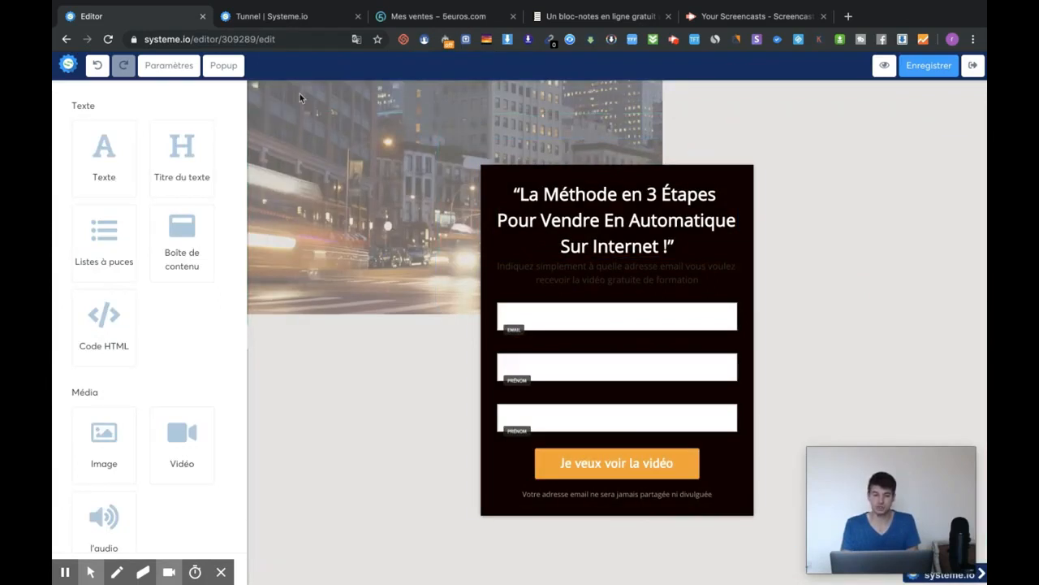
# Look through the page section settings, then deselect the section.
pyautogui.click(942, 122)
pyautogui.scroll(-2, 139, 323)
pyautogui.scroll(-1, 140, 322)
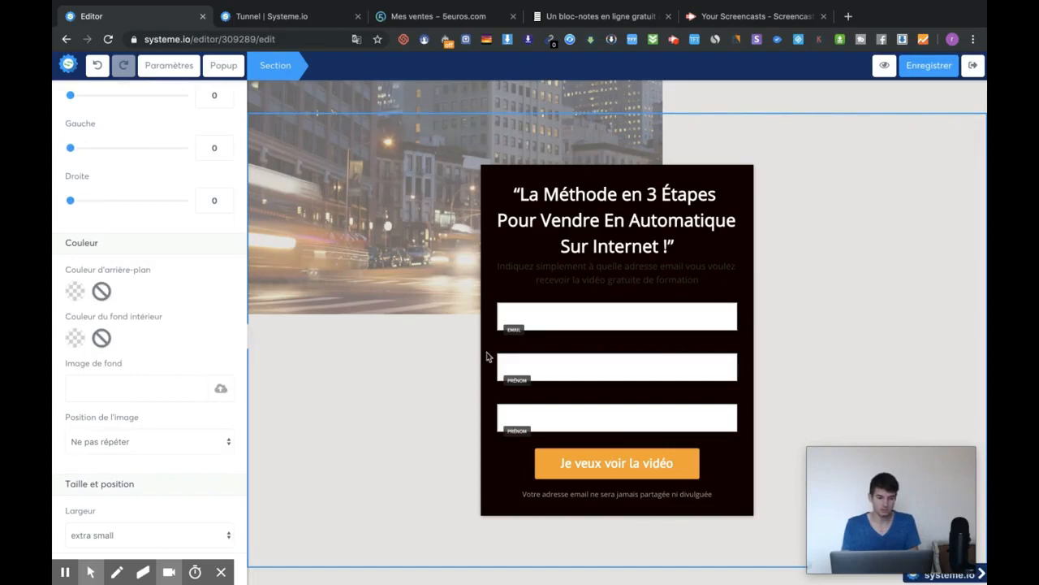
pyautogui.click(451, 304)
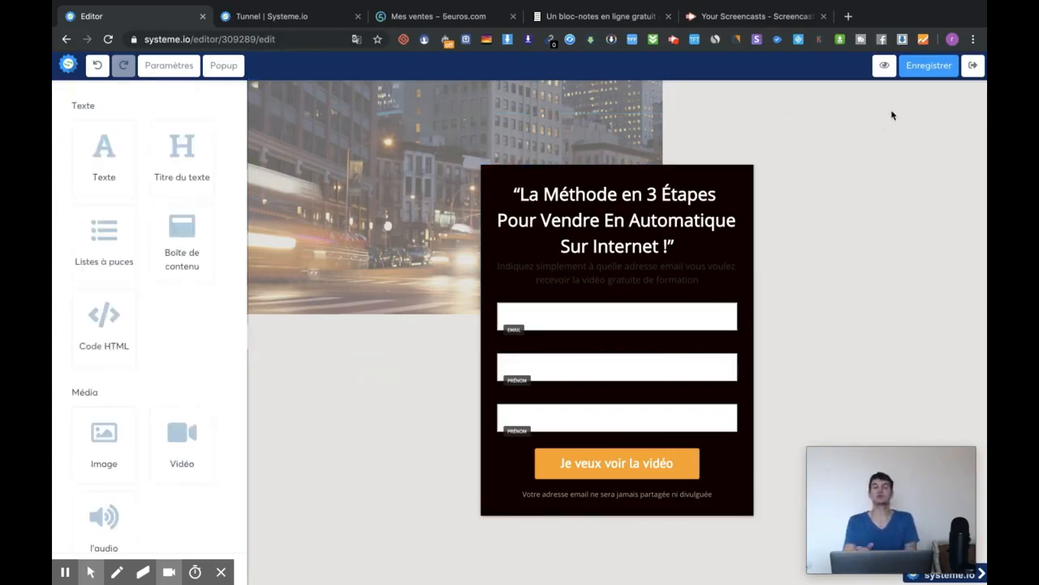
# Reload the sales funnel list and open the share window for 'test vidéo youtube'.
pyautogui.click(302, 17)
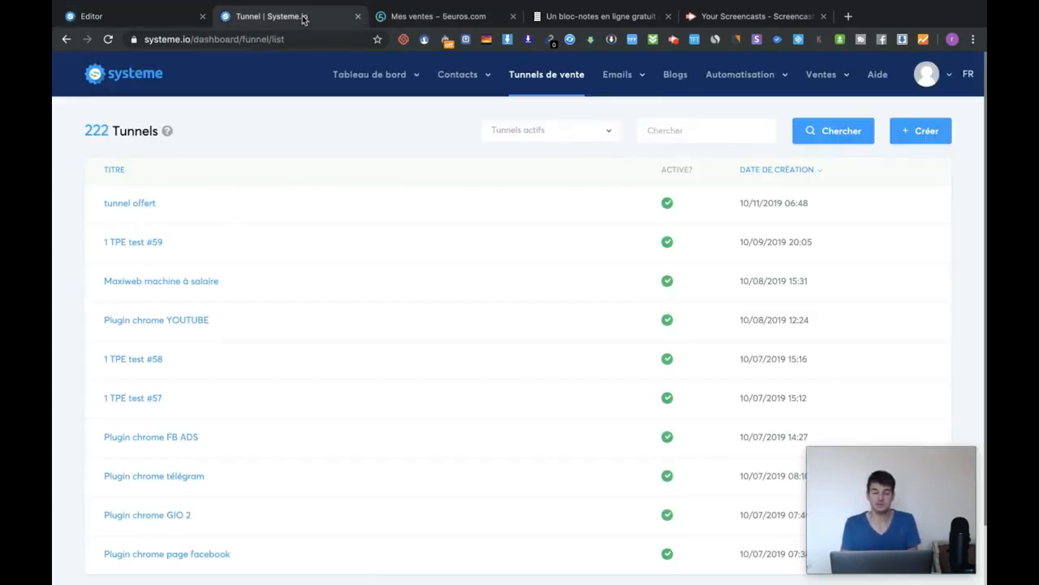
pyautogui.click(548, 79)
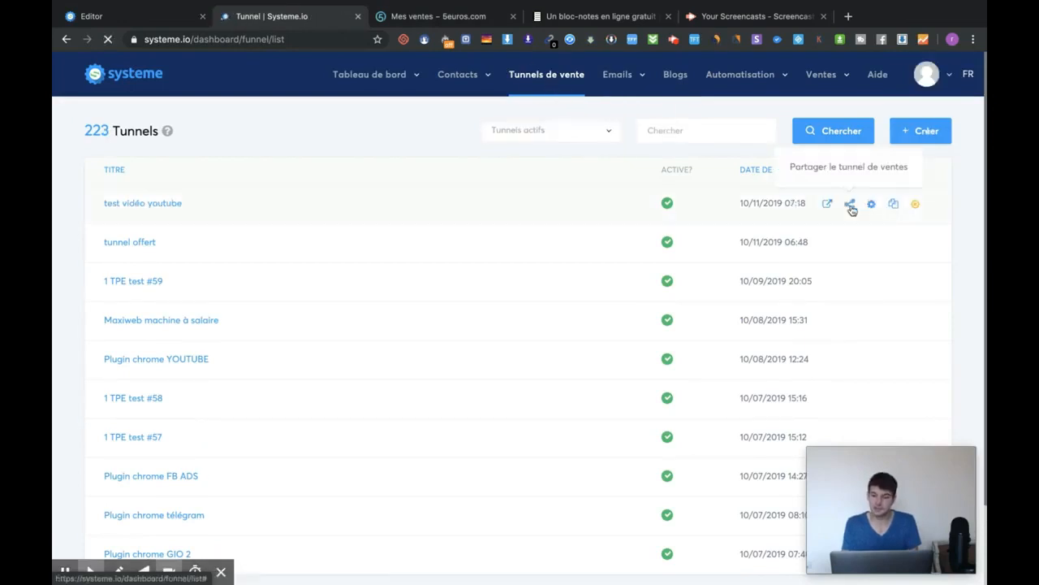
pyautogui.click(848, 204)
pyautogui.click(851, 210)
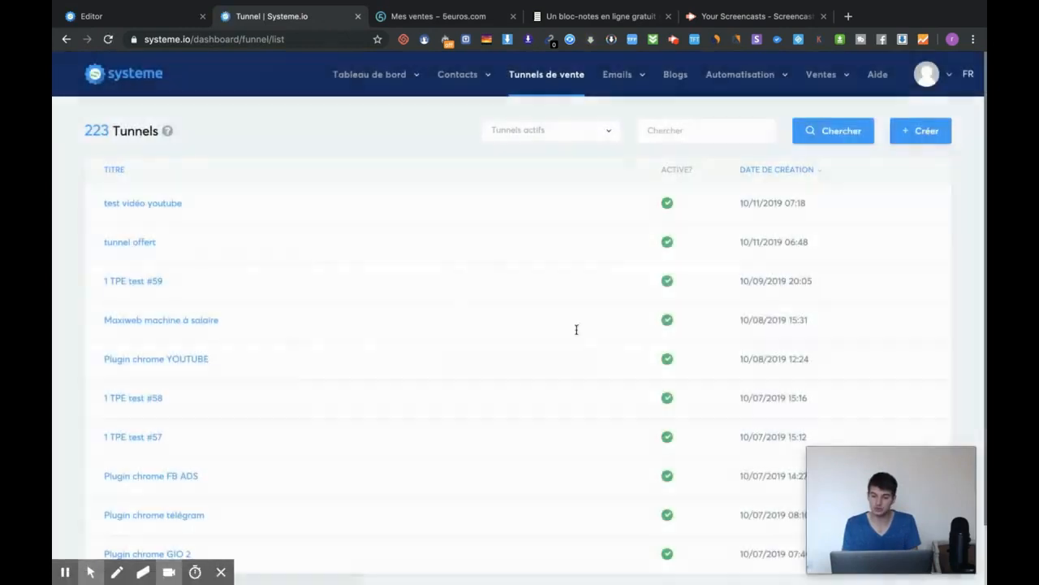
pyautogui.click(850, 205)
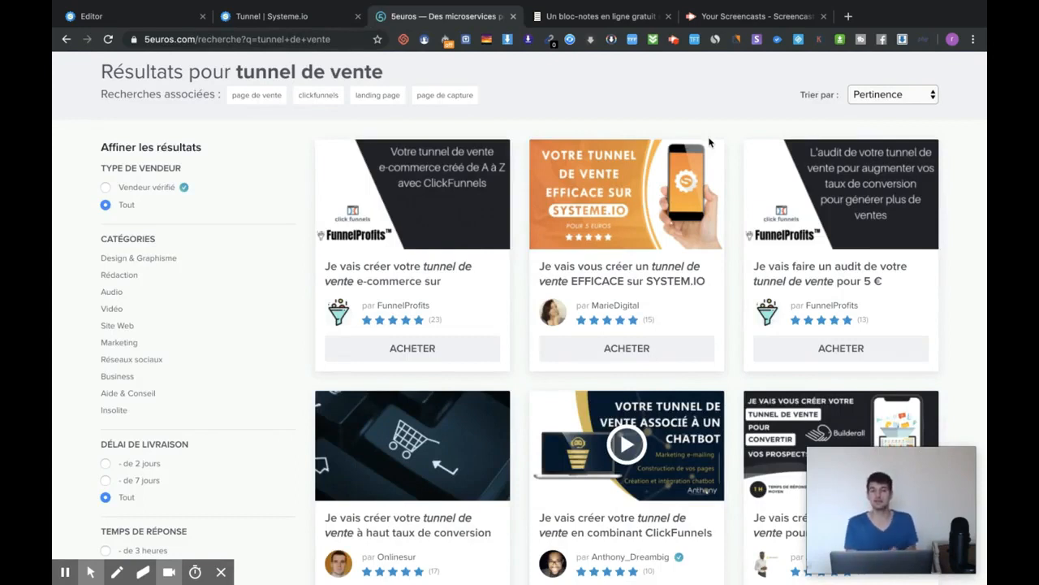
# Replace the 5euros.com search with 'systeme.io' and browse the resulting gigs.
pyautogui.scroll(-3, 709, 142)
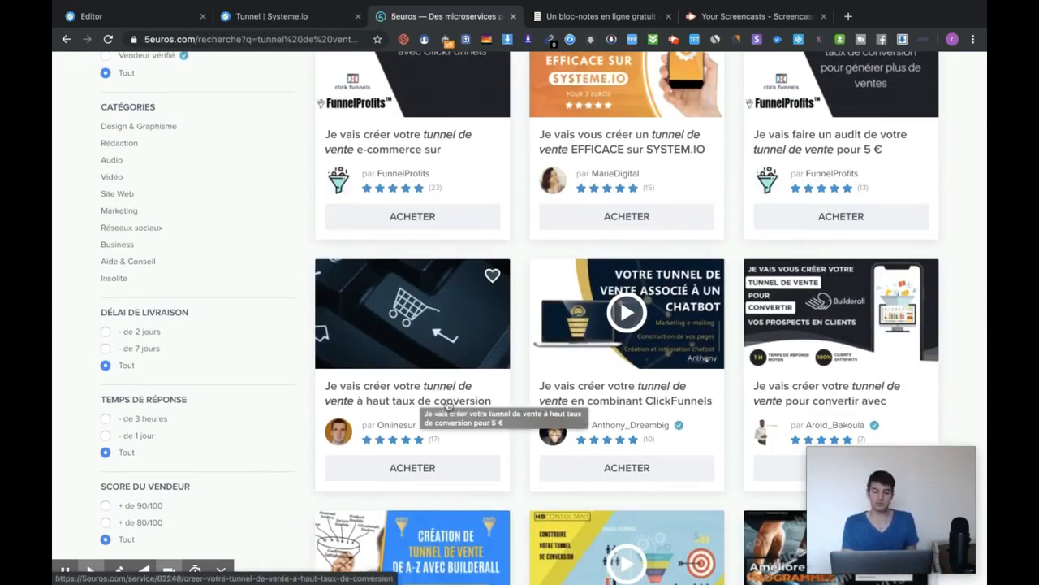
pyautogui.scroll(-1, 535, 361)
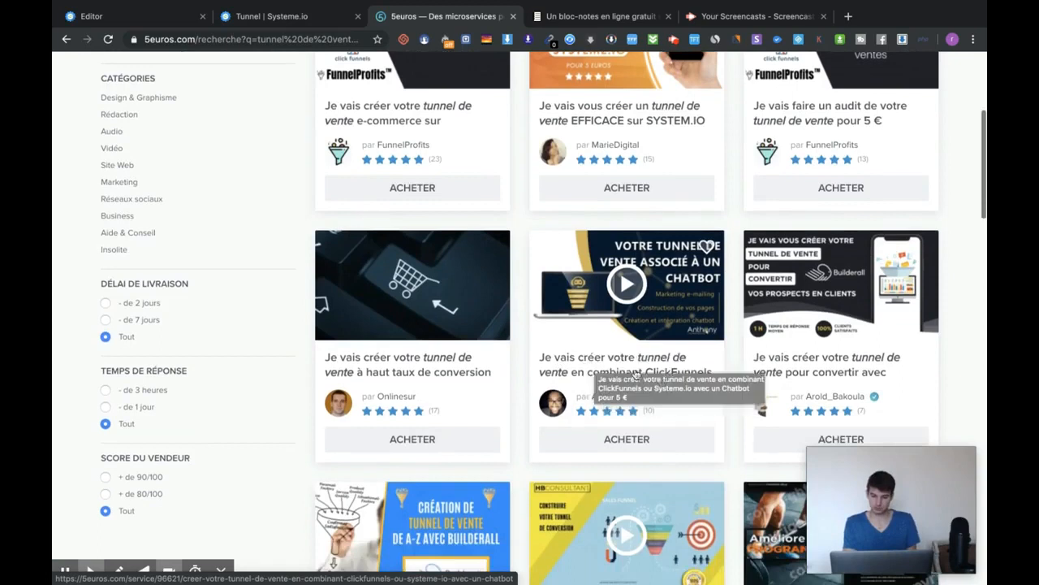
pyautogui.scroll(5, 619, 347)
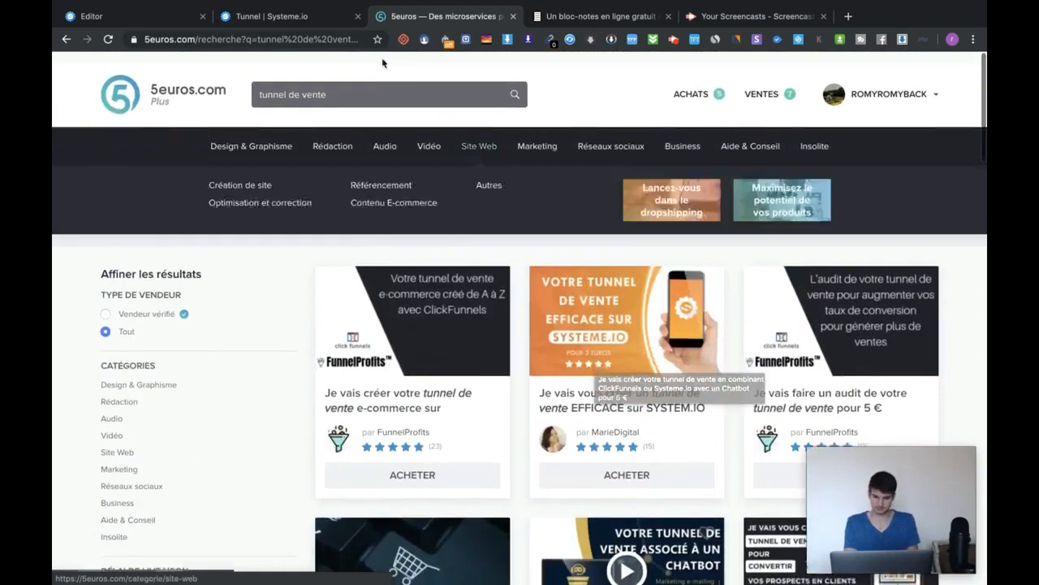
pyautogui.tripleClick(328, 84)
pyautogui.write('systeme.io')
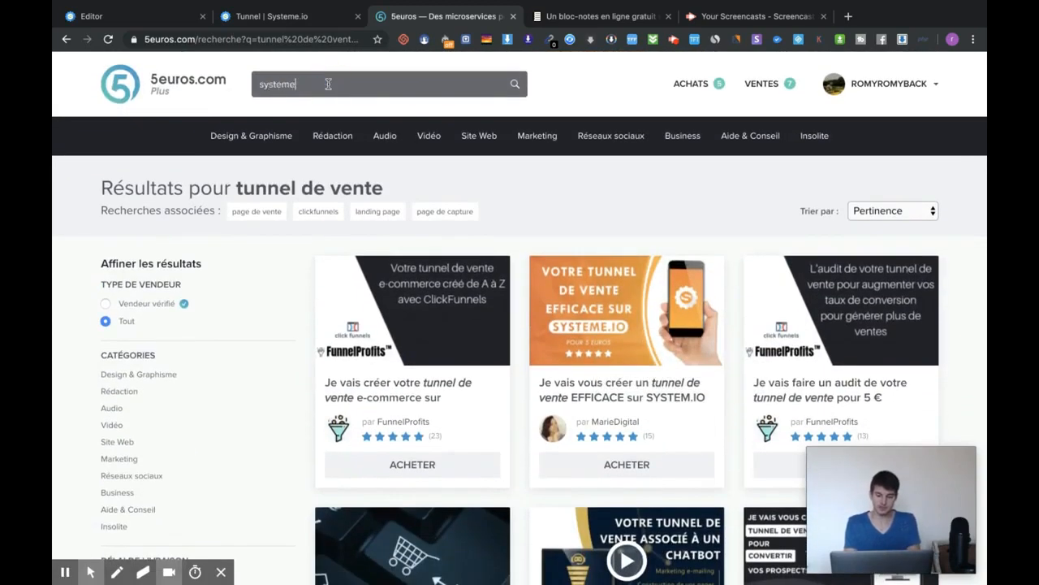
pyautogui.press('Return')
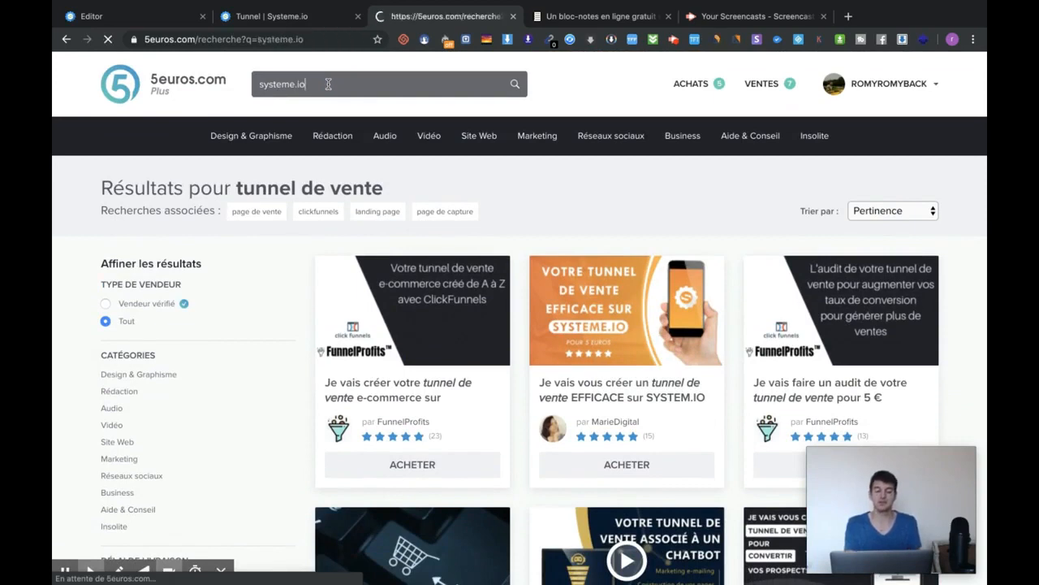
pyautogui.scroll(-1, 487, 243)
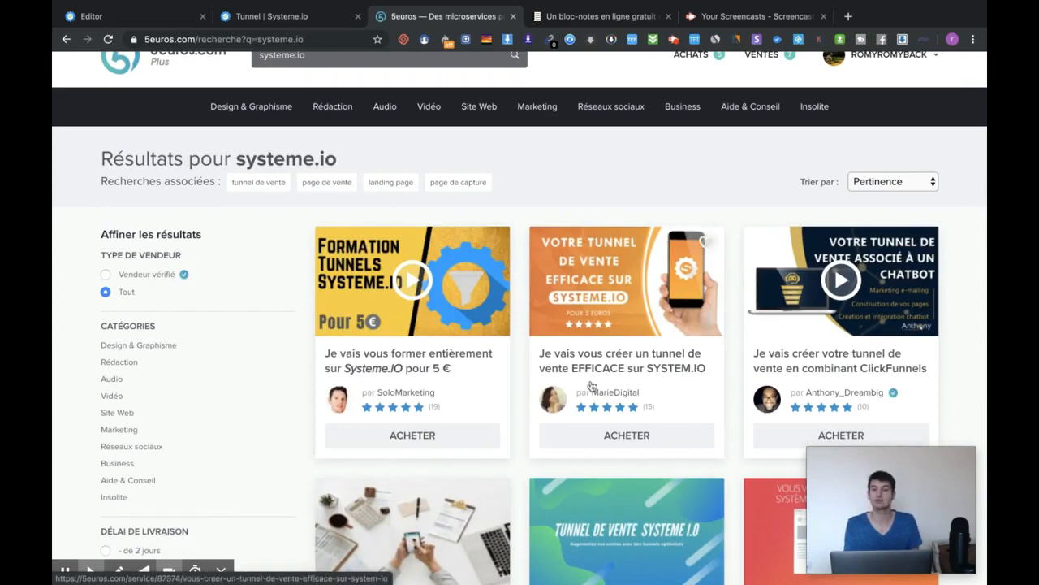
pyautogui.scroll(-1, 619, 367)
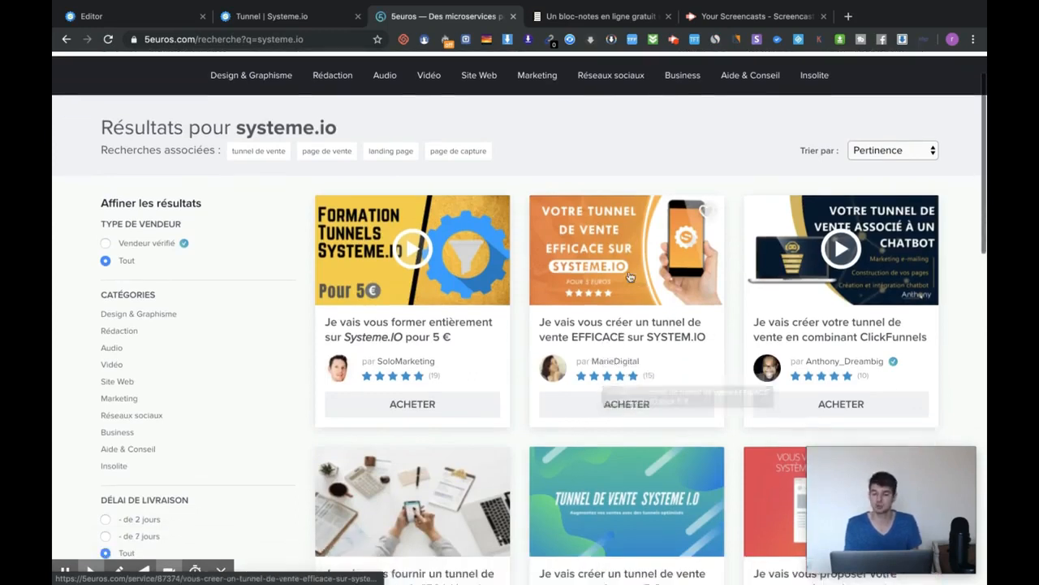